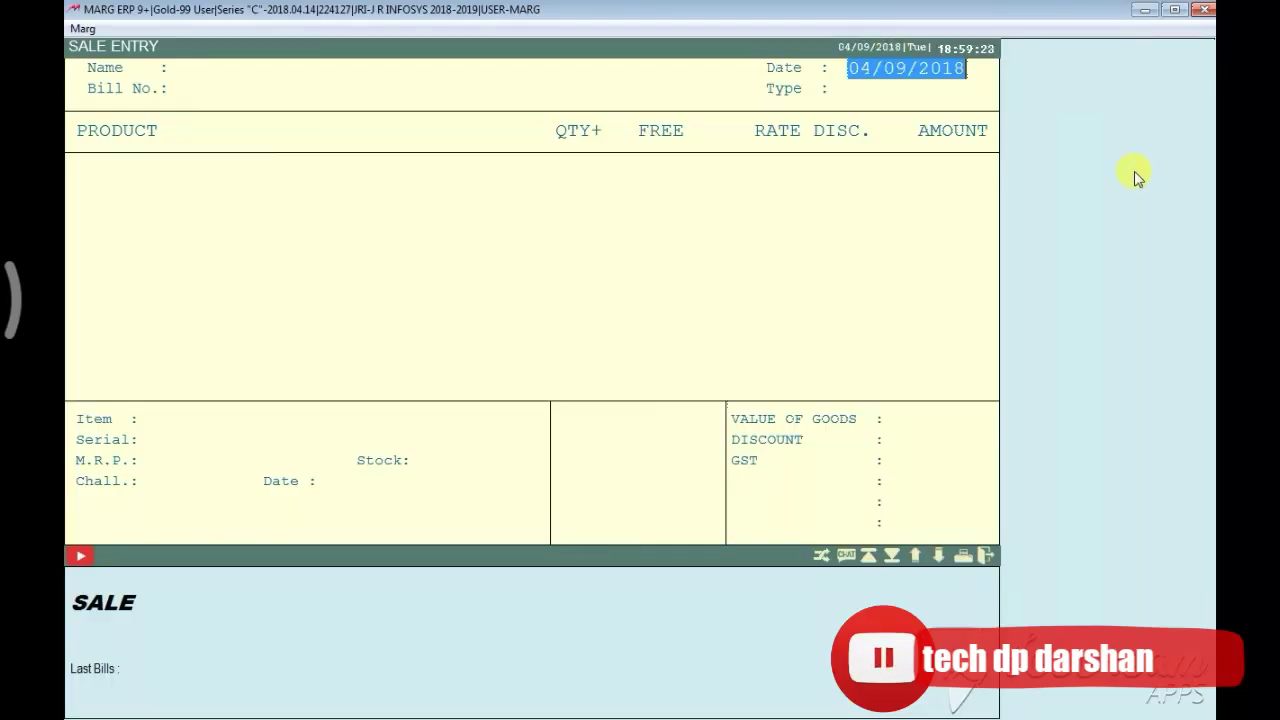
# Open the party ledger list, try CASH as the party, then clear it and return to the list
pyautogui.press('Return')
pyautogui.press('Down')
pyautogui.press('Up')
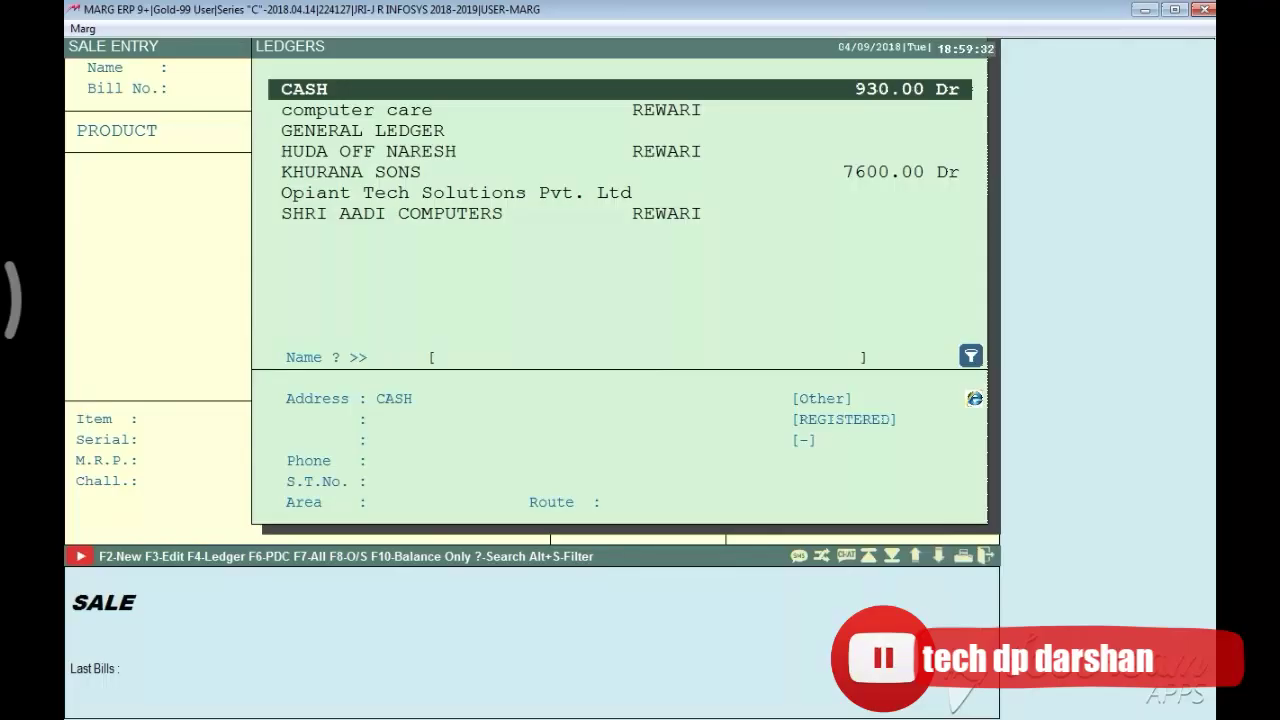
pyautogui.press('Return')
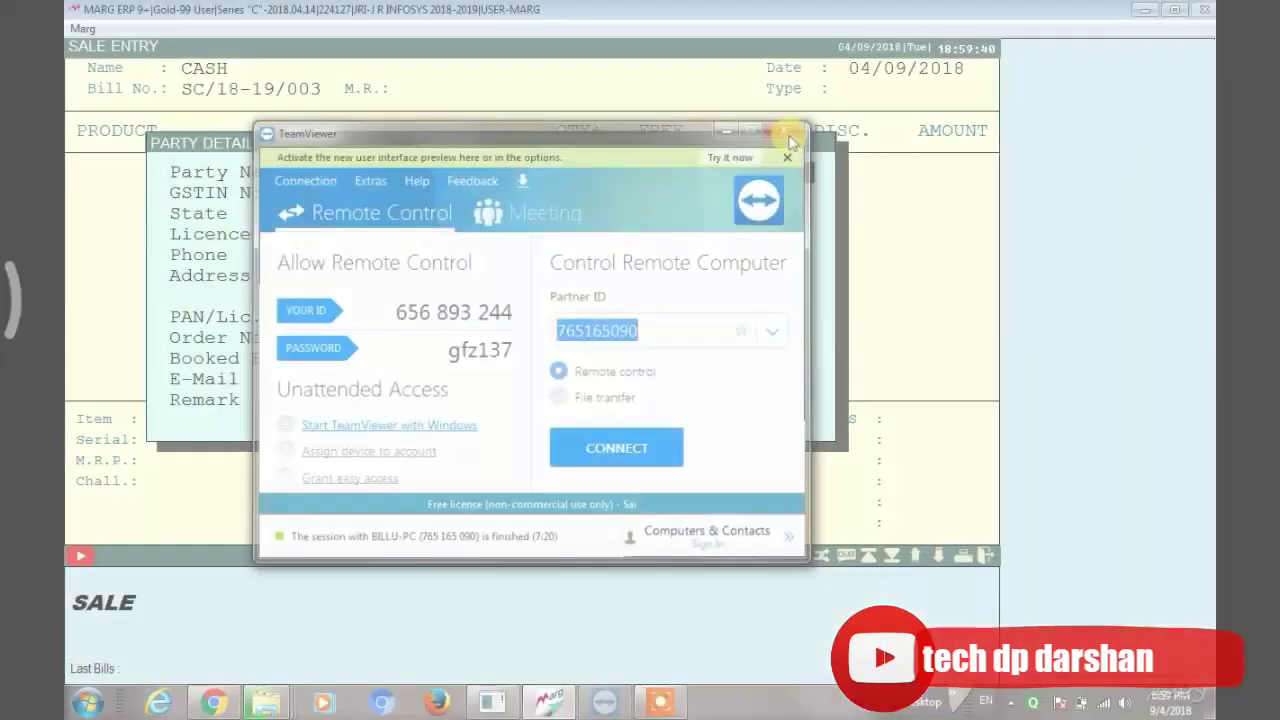
pyautogui.press('Escape')
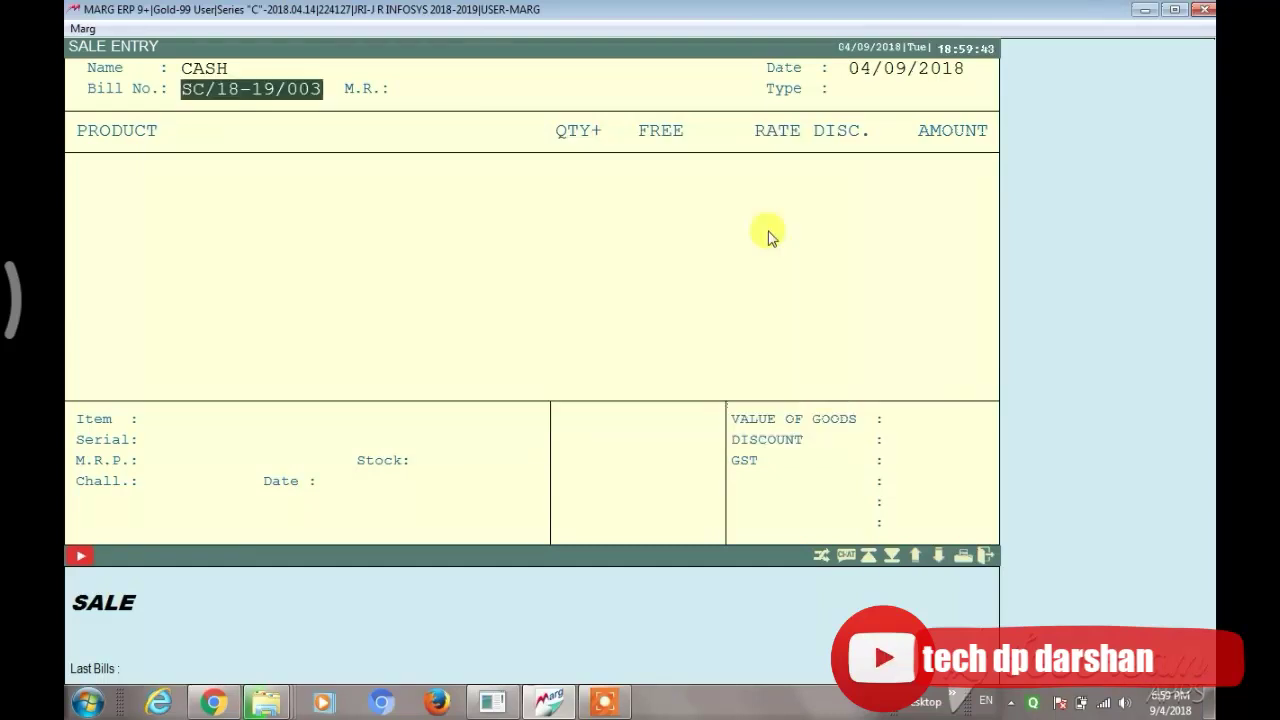
pyautogui.press('Escape')
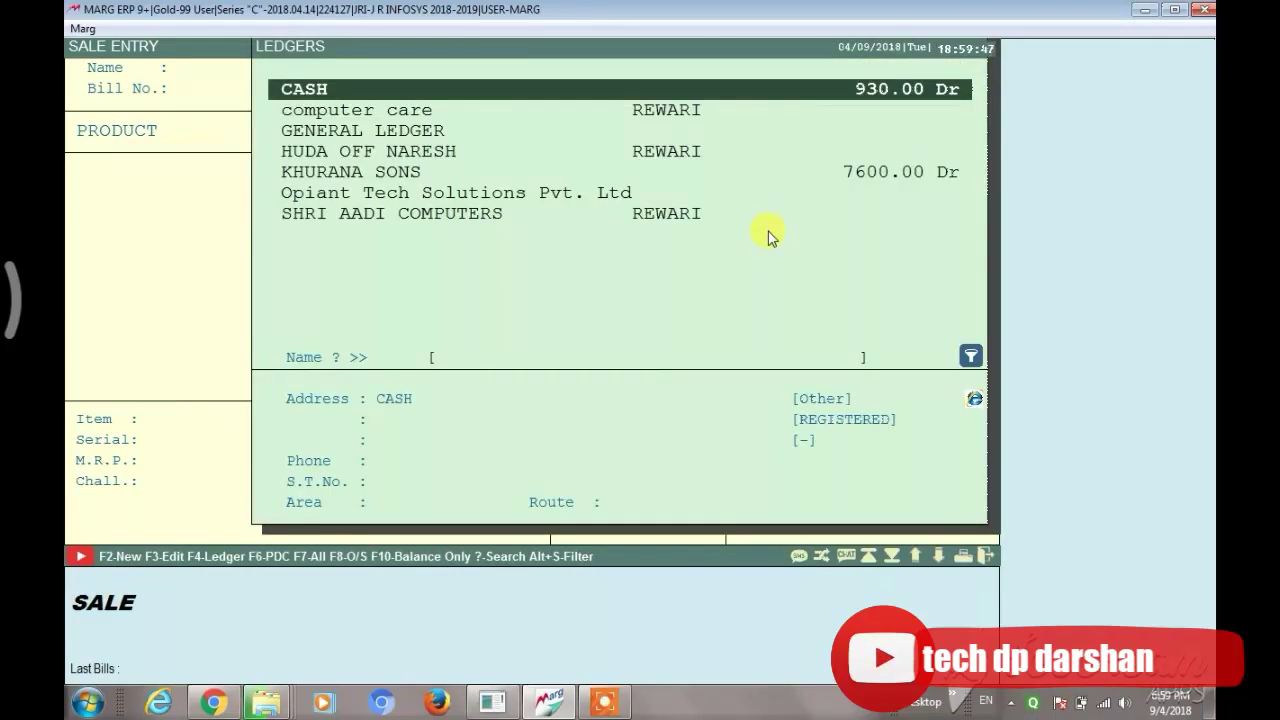
# Start a new party ledger under the SUNDRY DEBTORS group
pyautogui.press('F2')
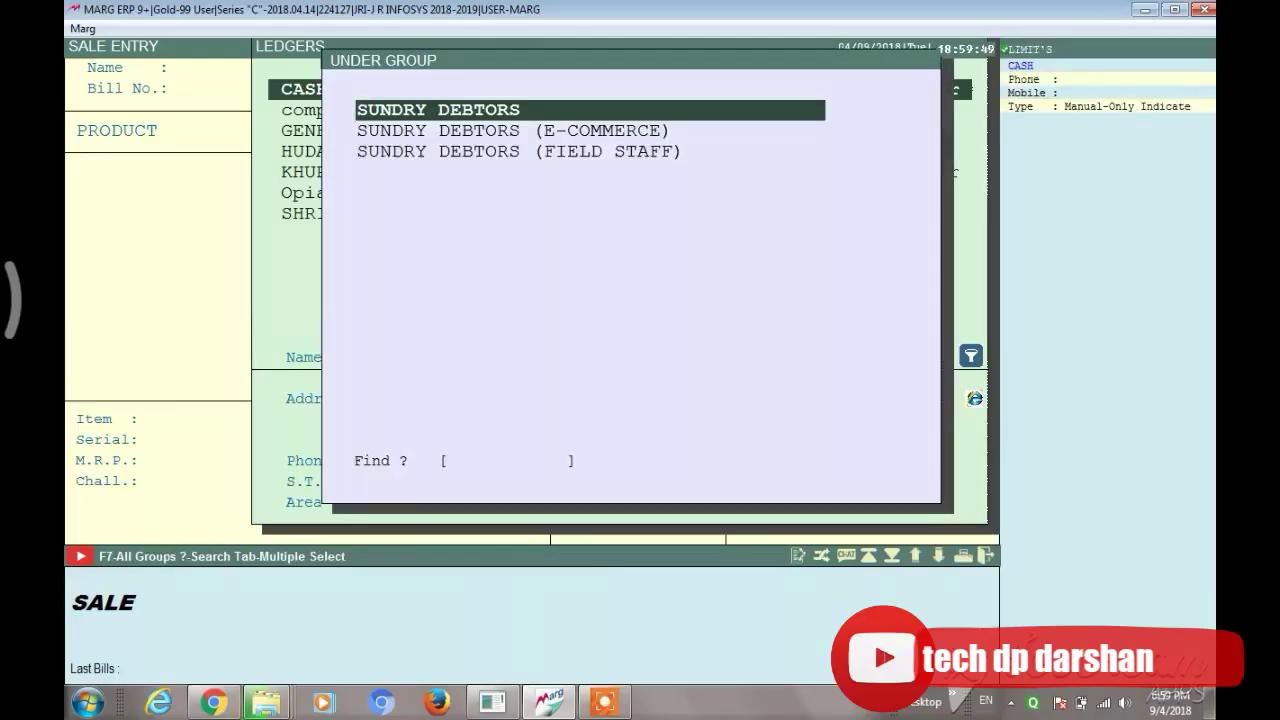
pyautogui.press('Return')
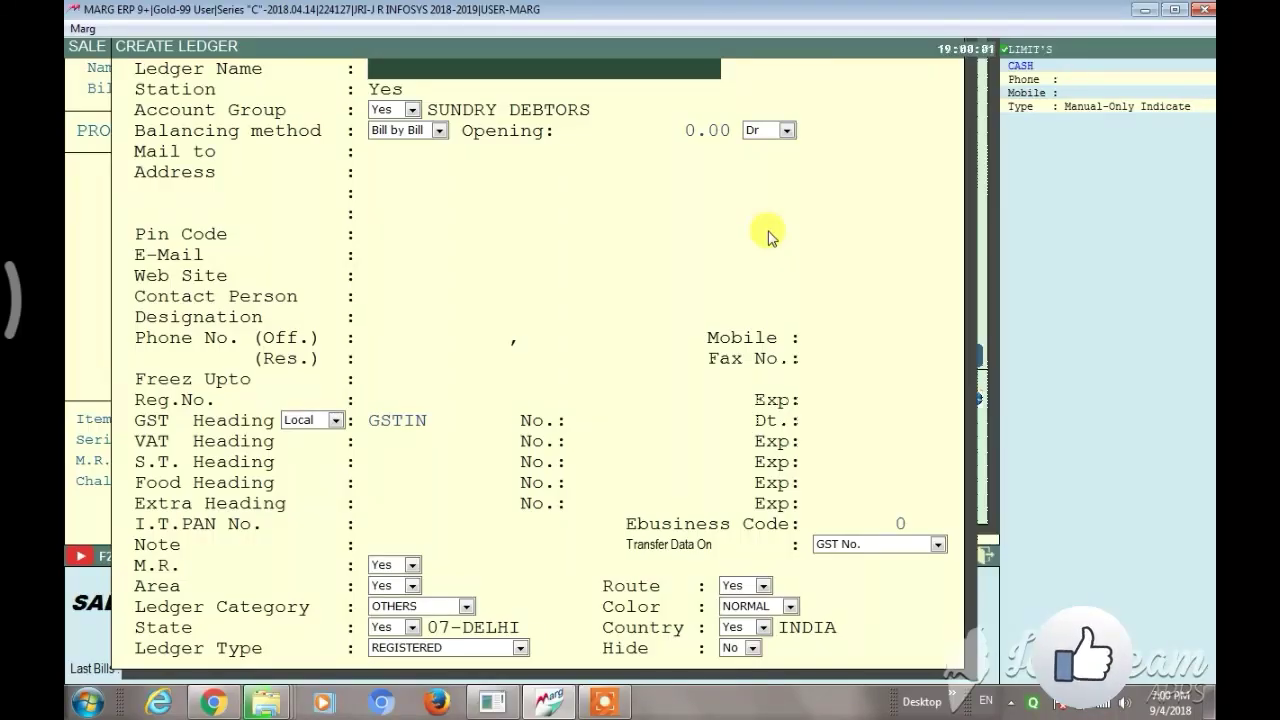
# Name the new ledger SBI BANK and set its station to REWARI
pyautogui.write('SB')
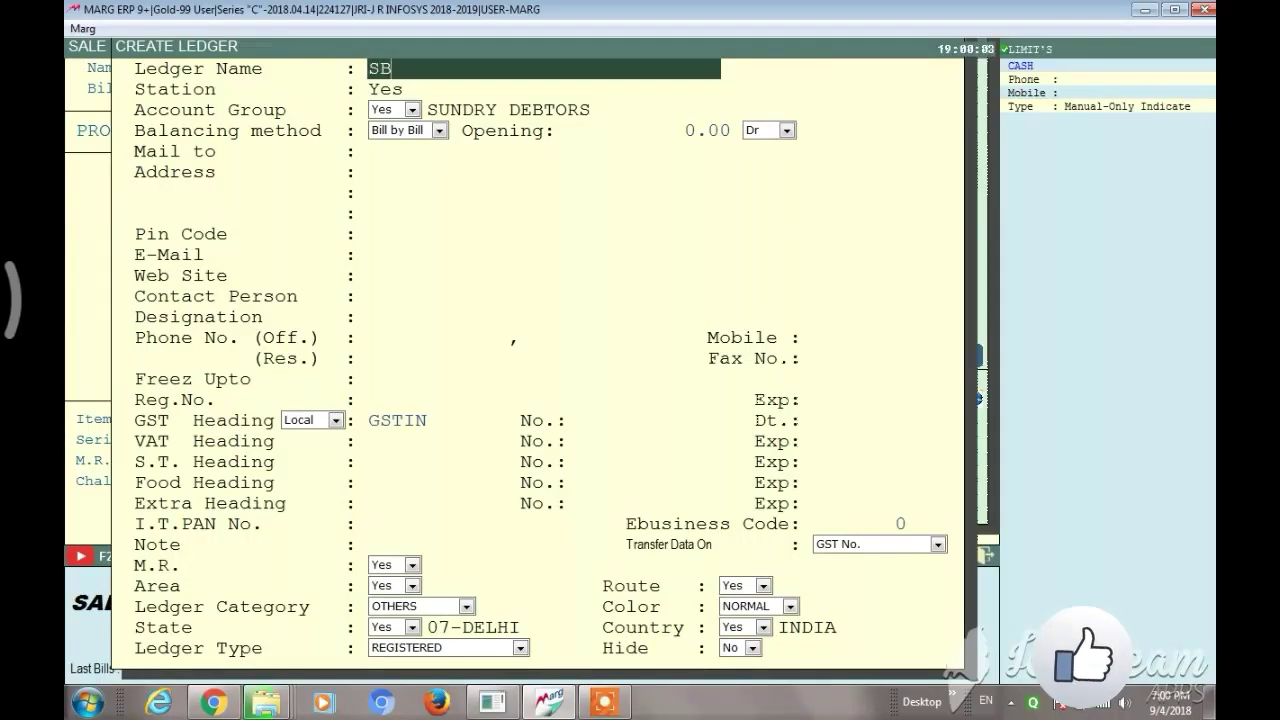
pyautogui.write('I BANK')
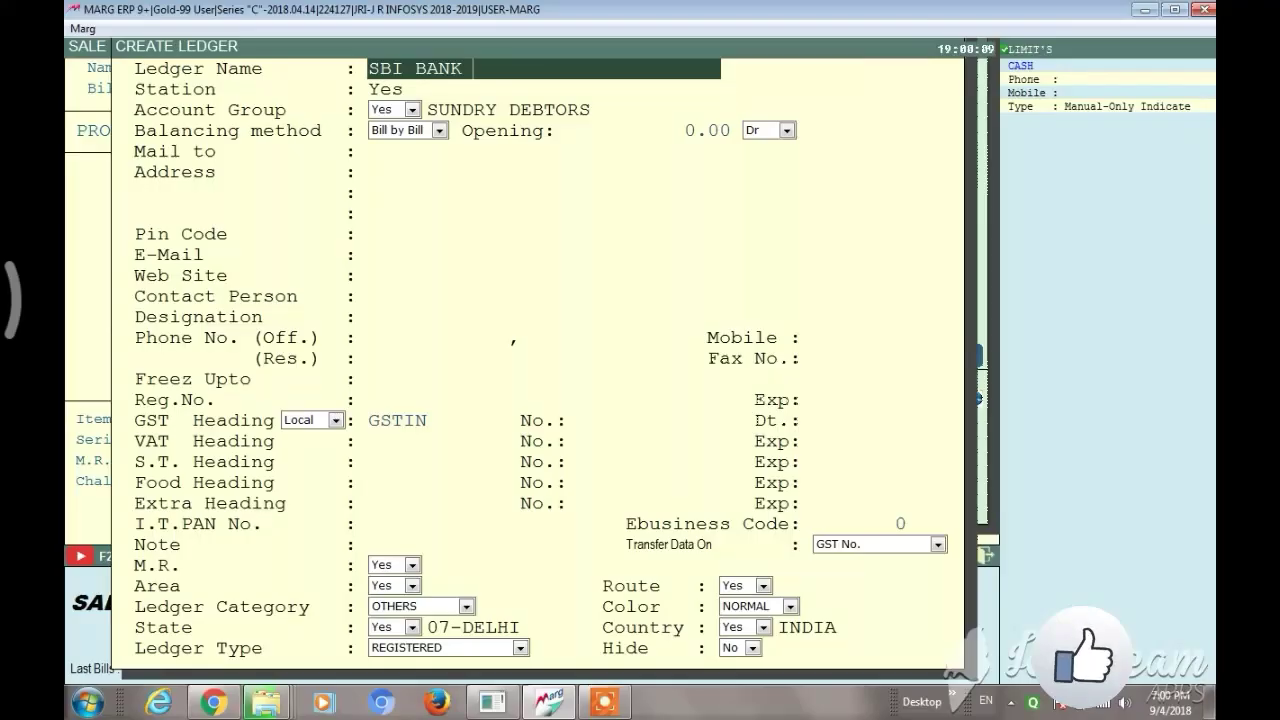
pyautogui.press('Return')
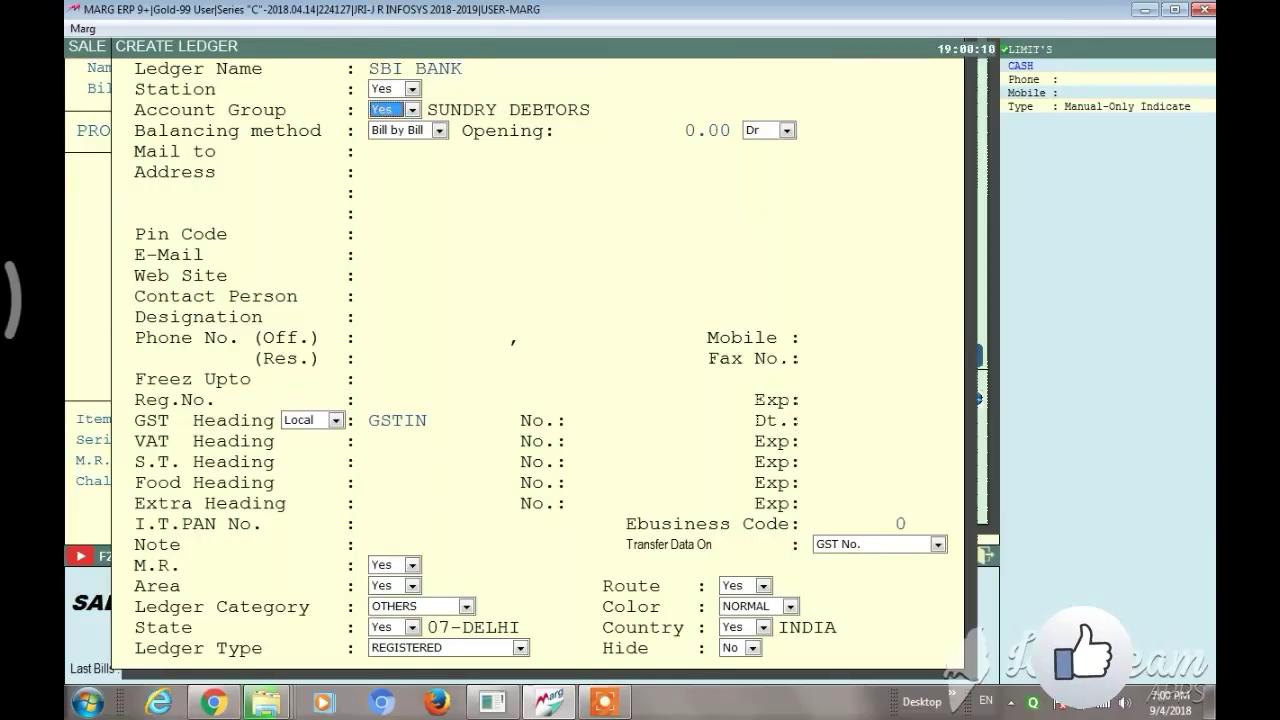
pyautogui.press('Up')
pyautogui.press('Return')
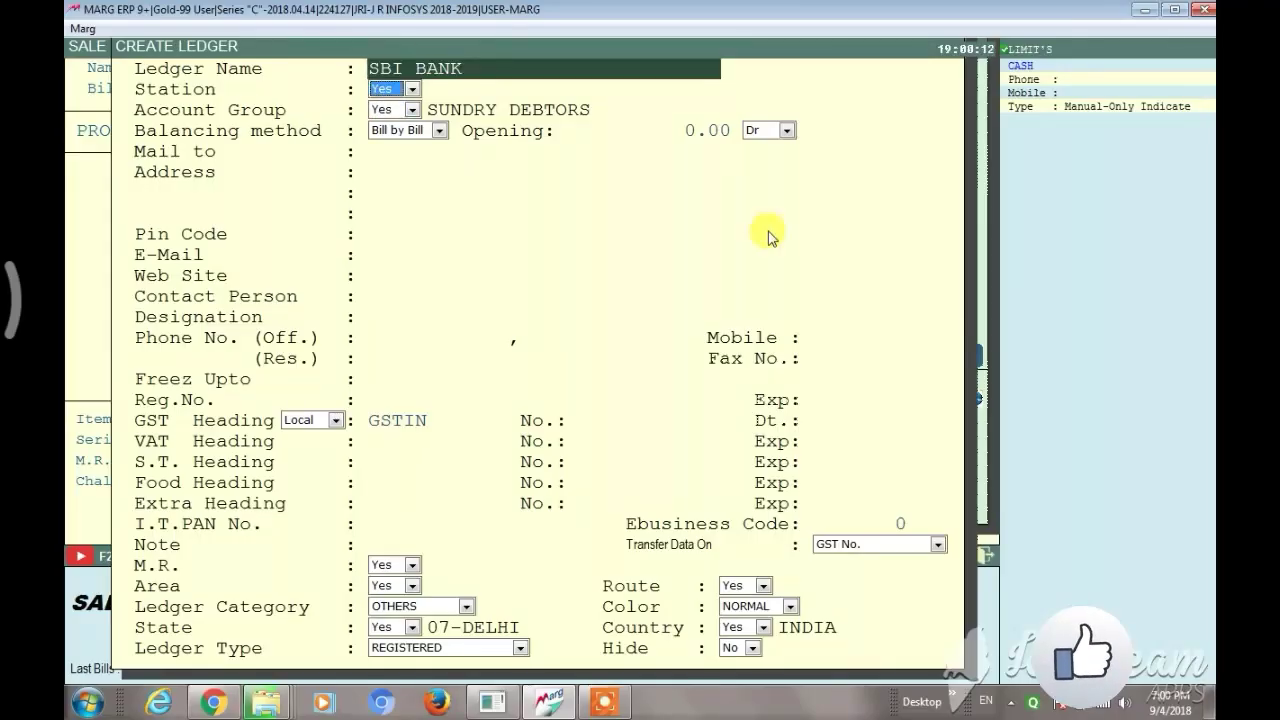
pyautogui.press('Return')
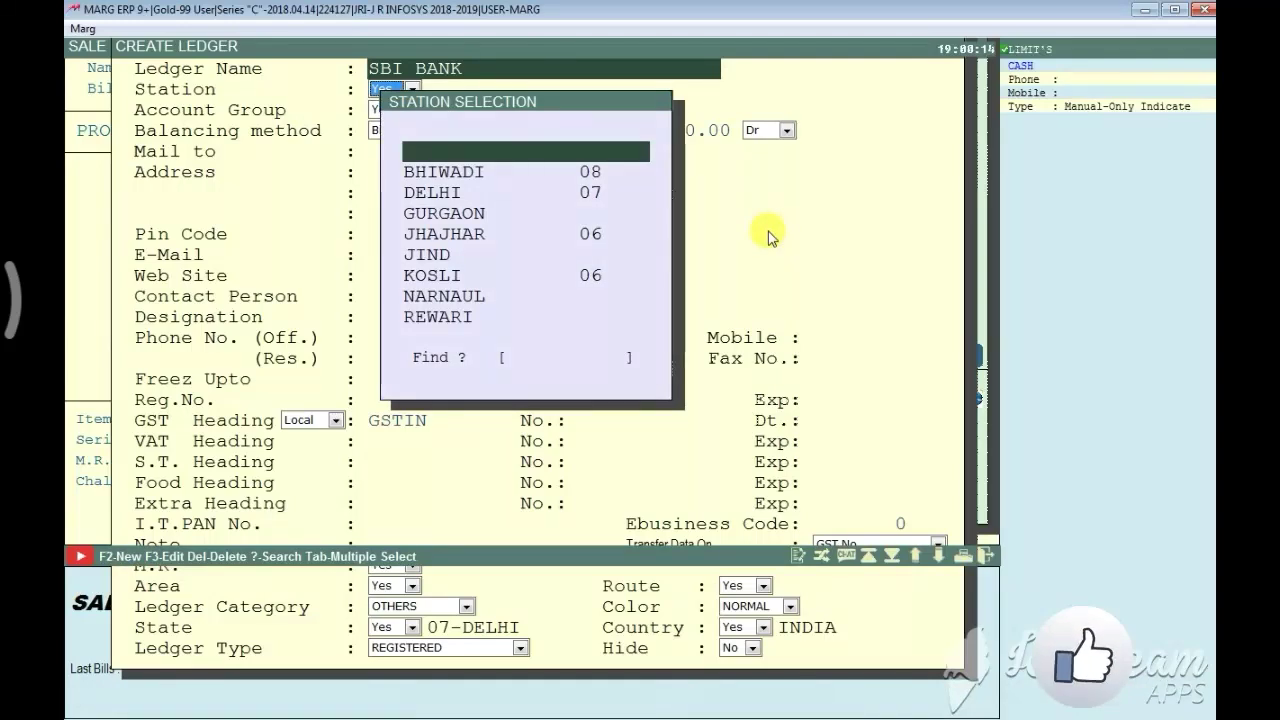
pyautogui.write('r')
pyautogui.press('Return')
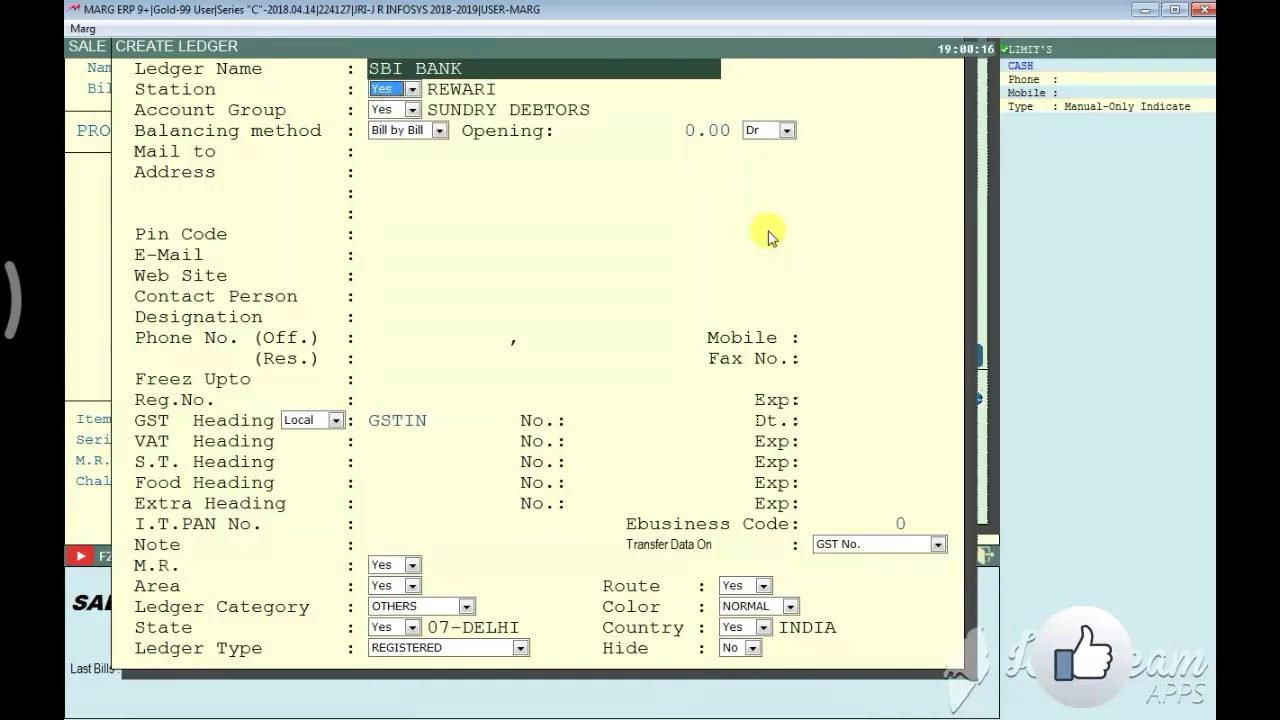
pyautogui.press('Return')
pyautogui.press('Return')
pyautogui.press('Return')
pyautogui.press('Return')
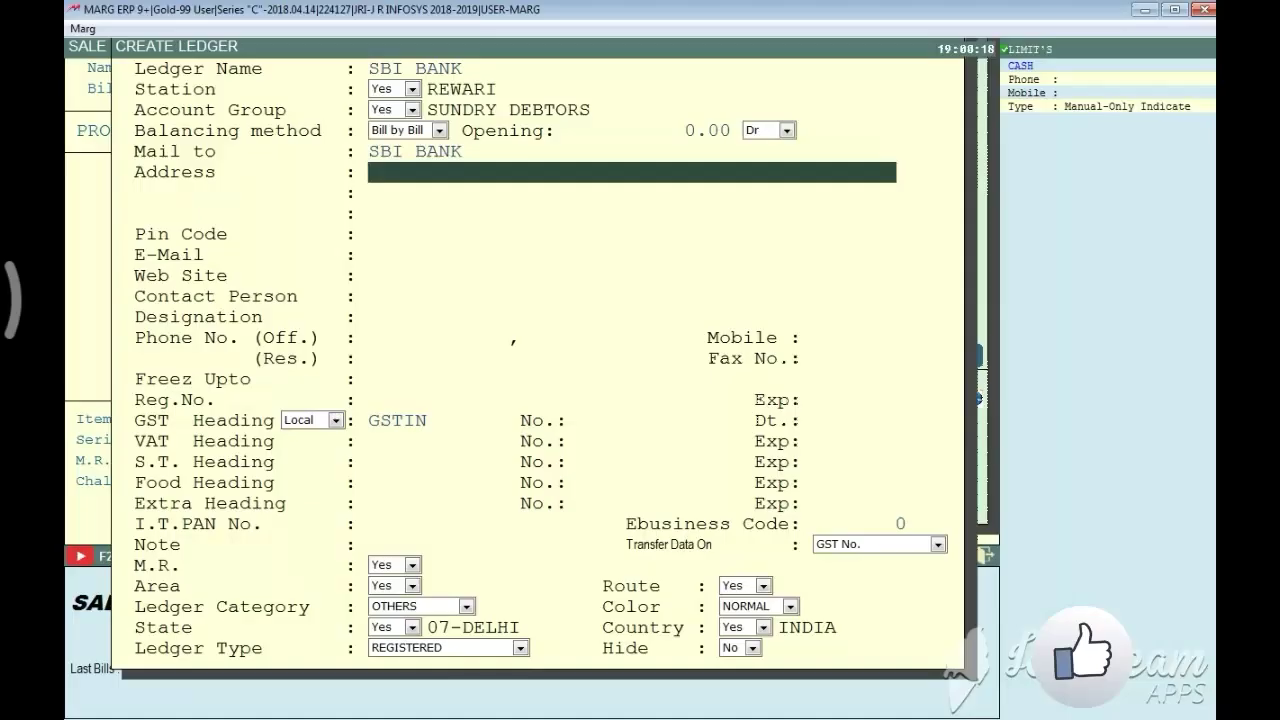
# Enter the address MAIN BRANCH and begin the GSTIN number with 06
pyautogui.write('MAI')
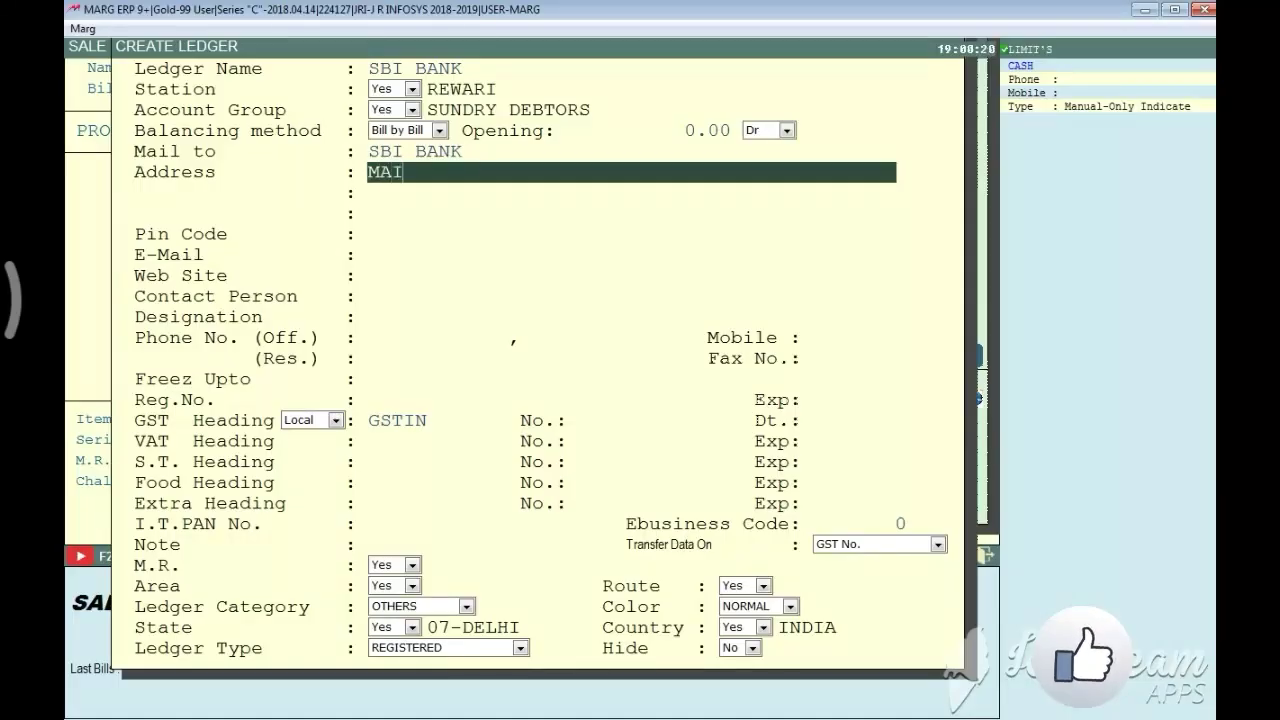
pyautogui.write('N BRANCJH')
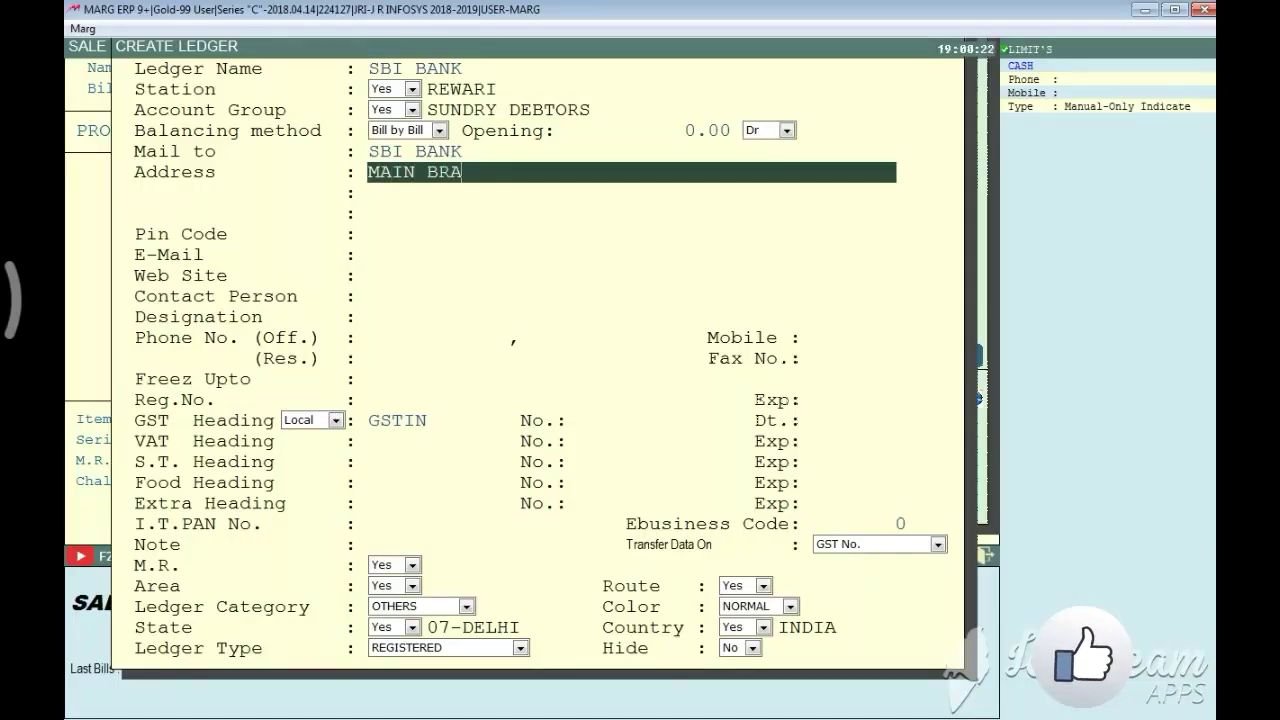
pyautogui.press('BackSpace')
pyautogui.press('BackSpace')
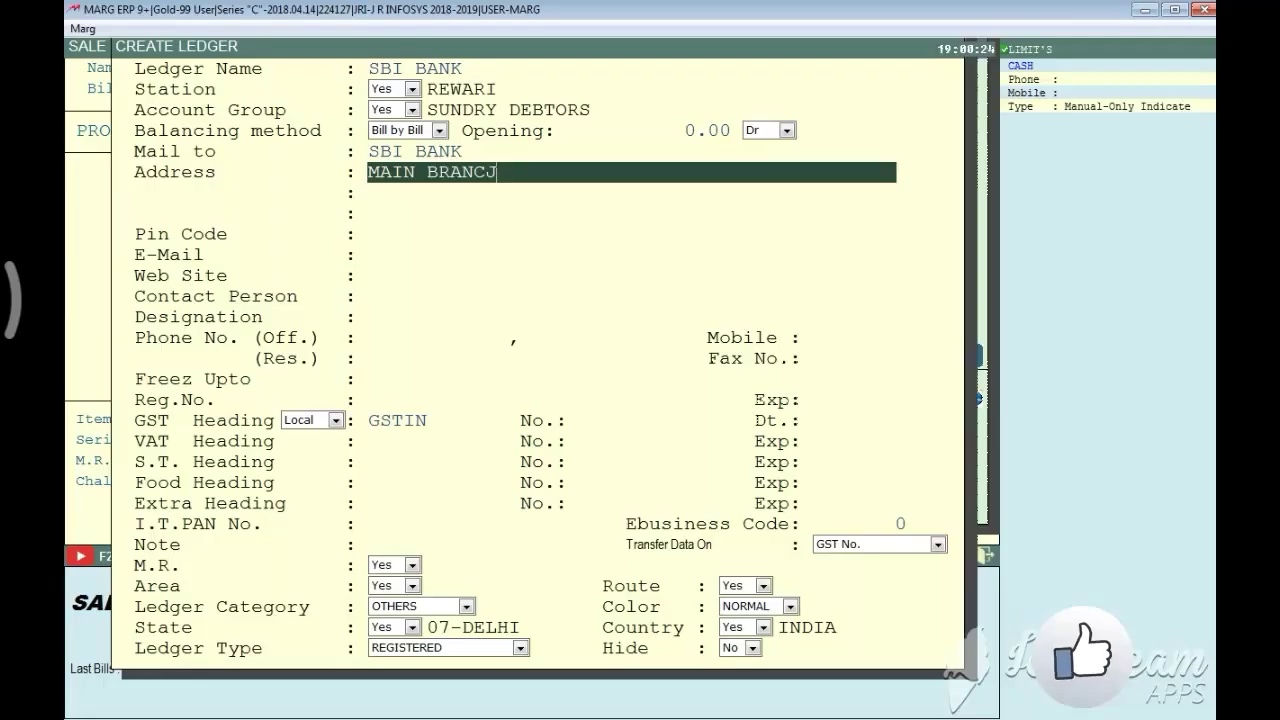
pyautogui.write('H')
pyautogui.press('Return')
pyautogui.press('Return')
pyautogui.press('Return')
pyautogui.press('Return')
pyautogui.press('Return')
pyautogui.press('Return')
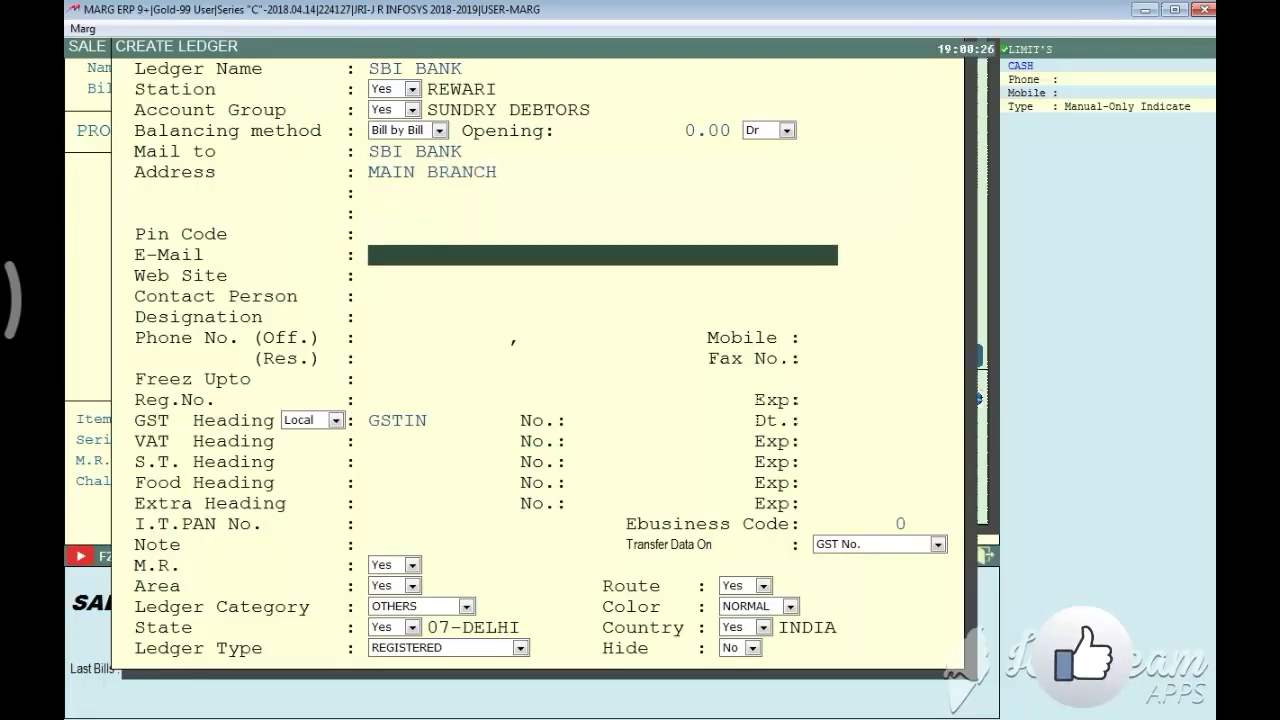
pyautogui.press('Return')
pyautogui.press('Return')
pyautogui.press('Return')
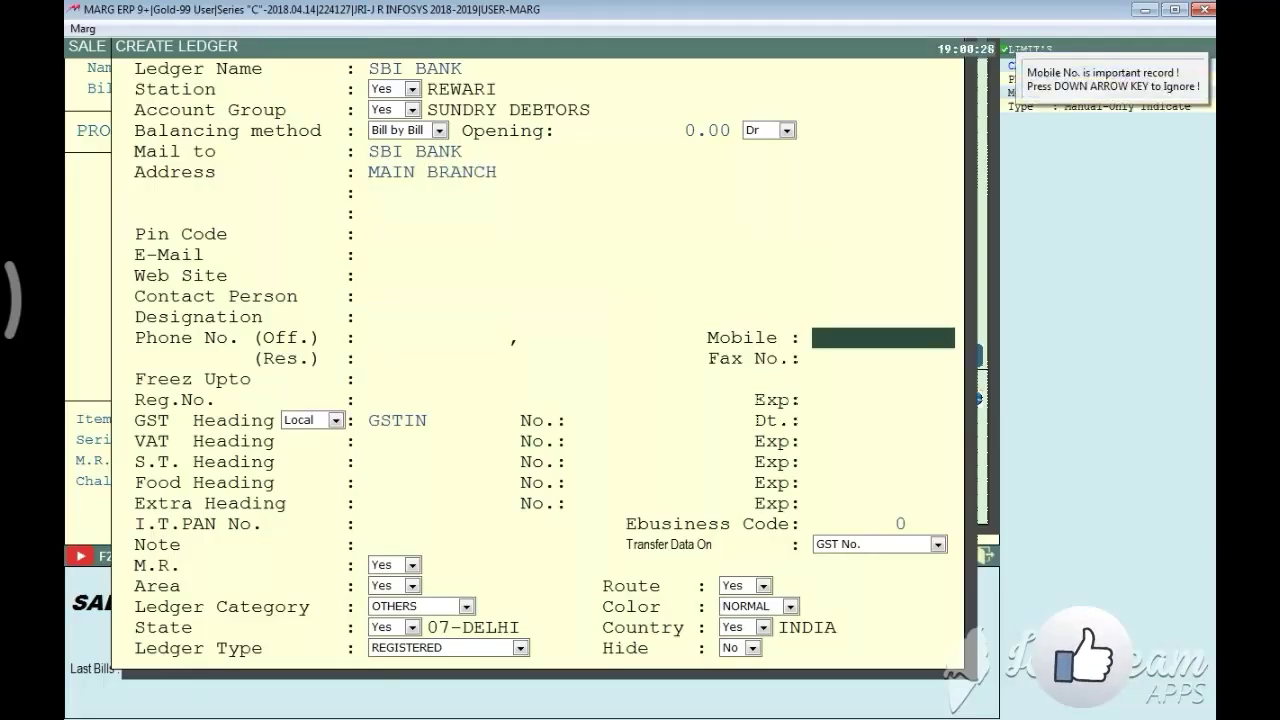
pyautogui.press('Down')
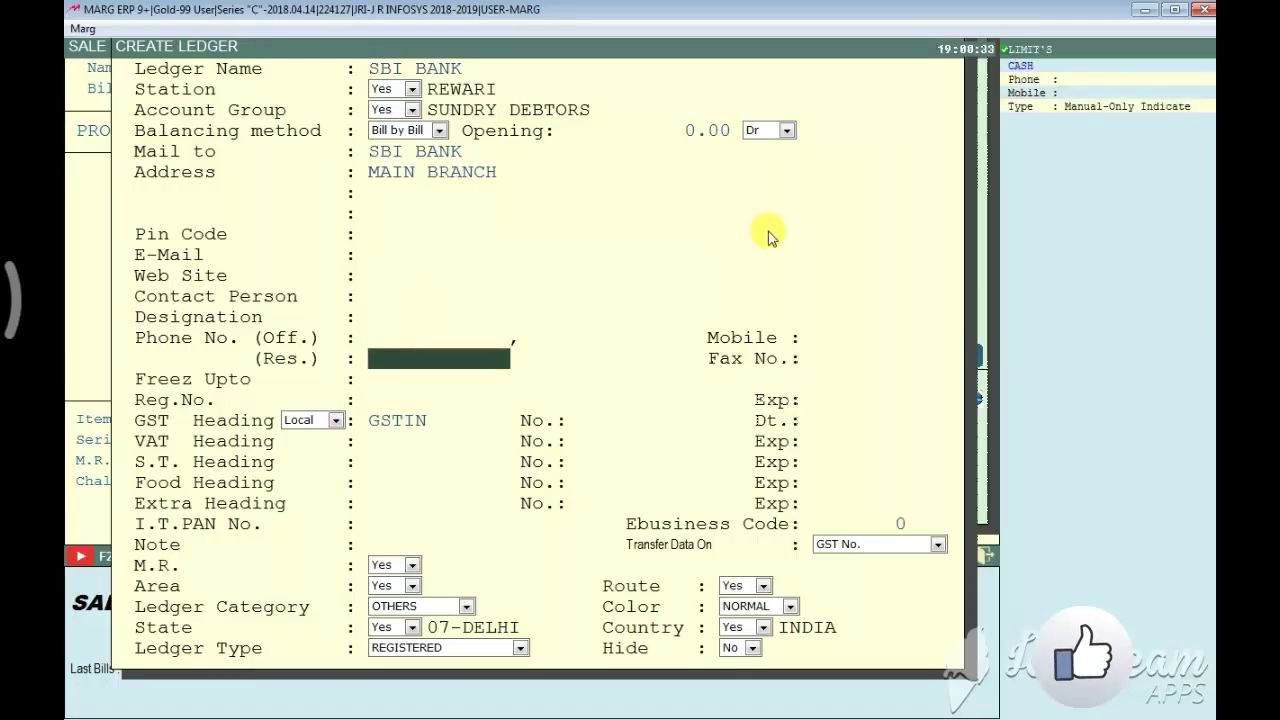
pyautogui.press('Return')
pyautogui.press('Return')
pyautogui.press('Return')
pyautogui.press('Return')
pyautogui.press('Return')
pyautogui.press('Return')
pyautogui.write('06')
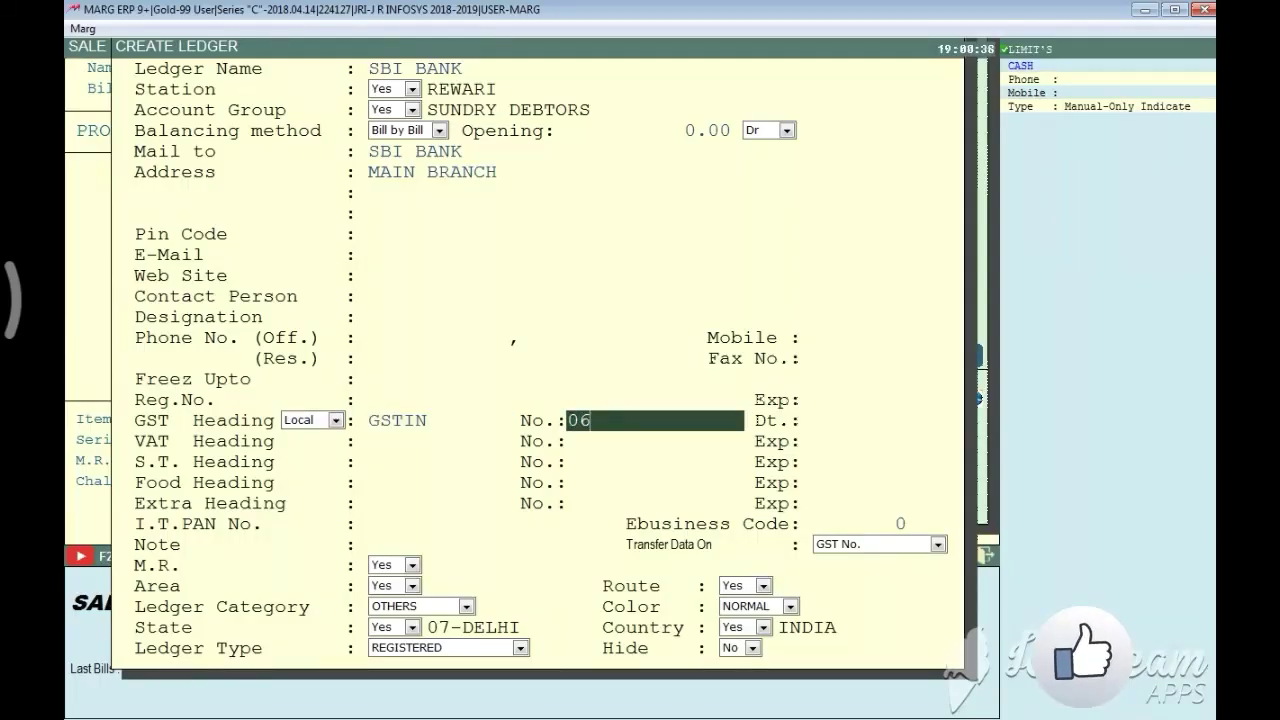
# Accept the short GSTIN 06, making the state 06-HARYANA, and save the ledger's main details
pyautogui.press('Return')
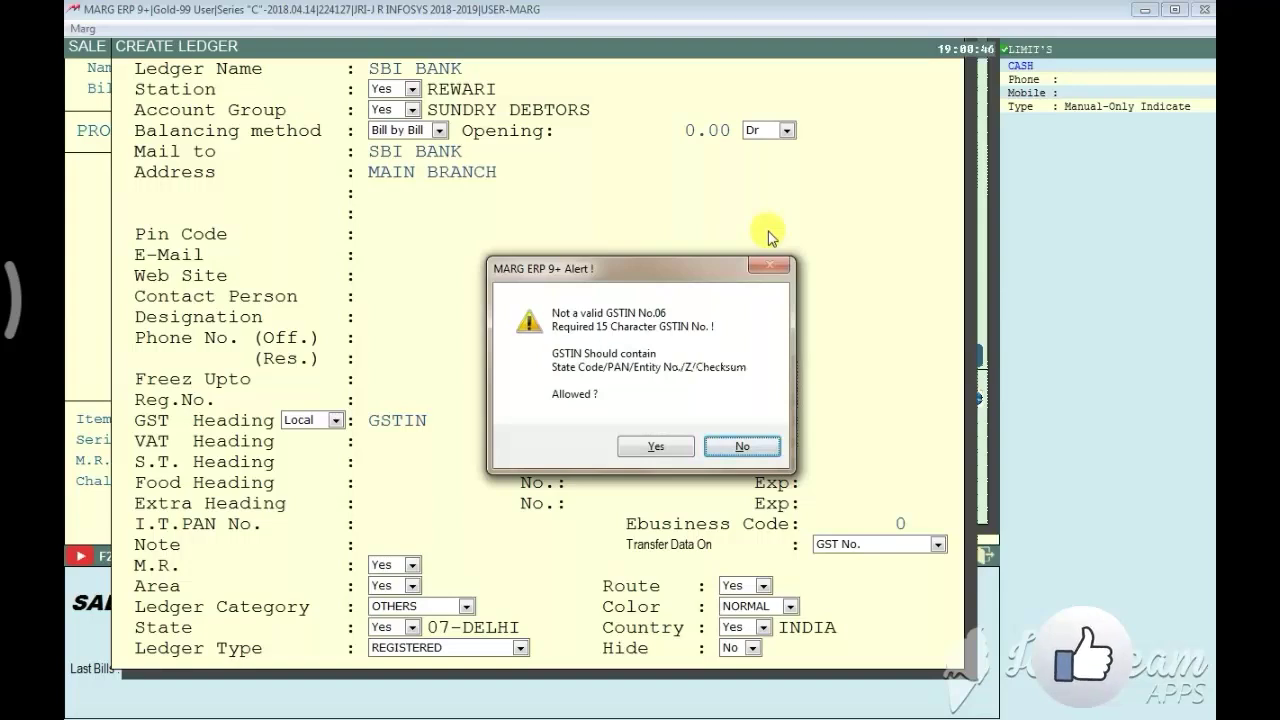
pyautogui.press('Left')
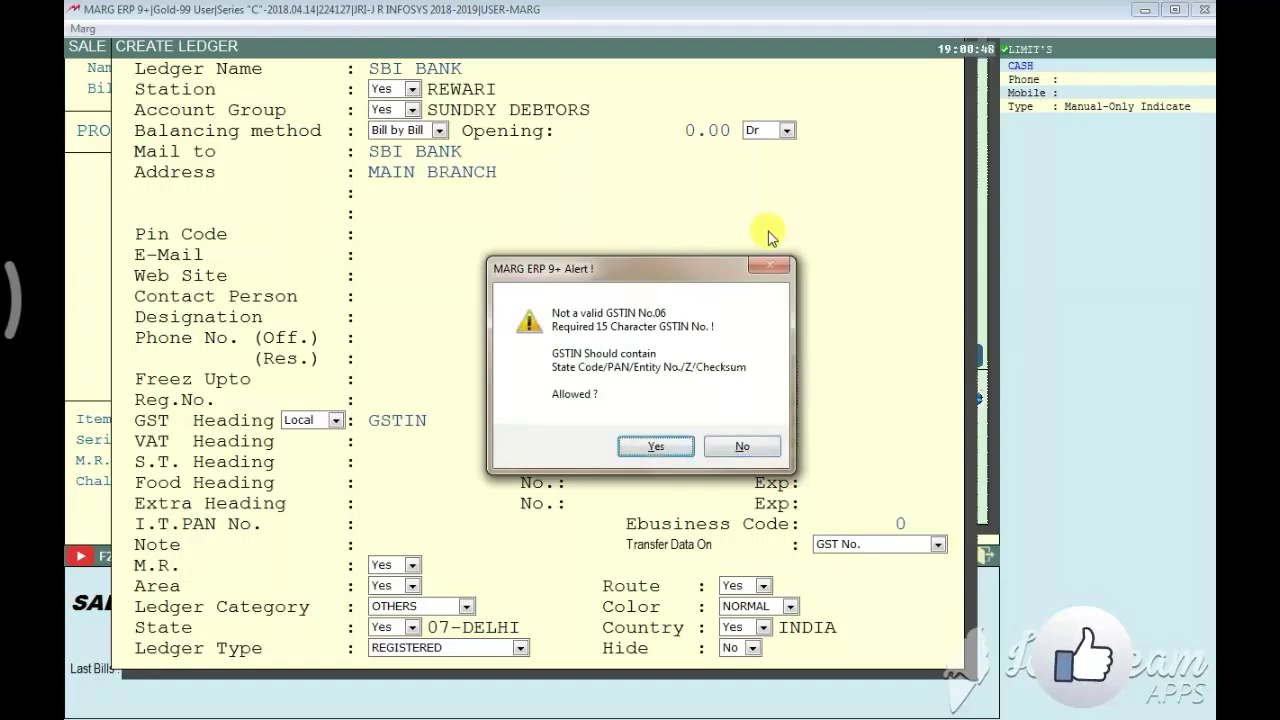
pyautogui.press('Return')
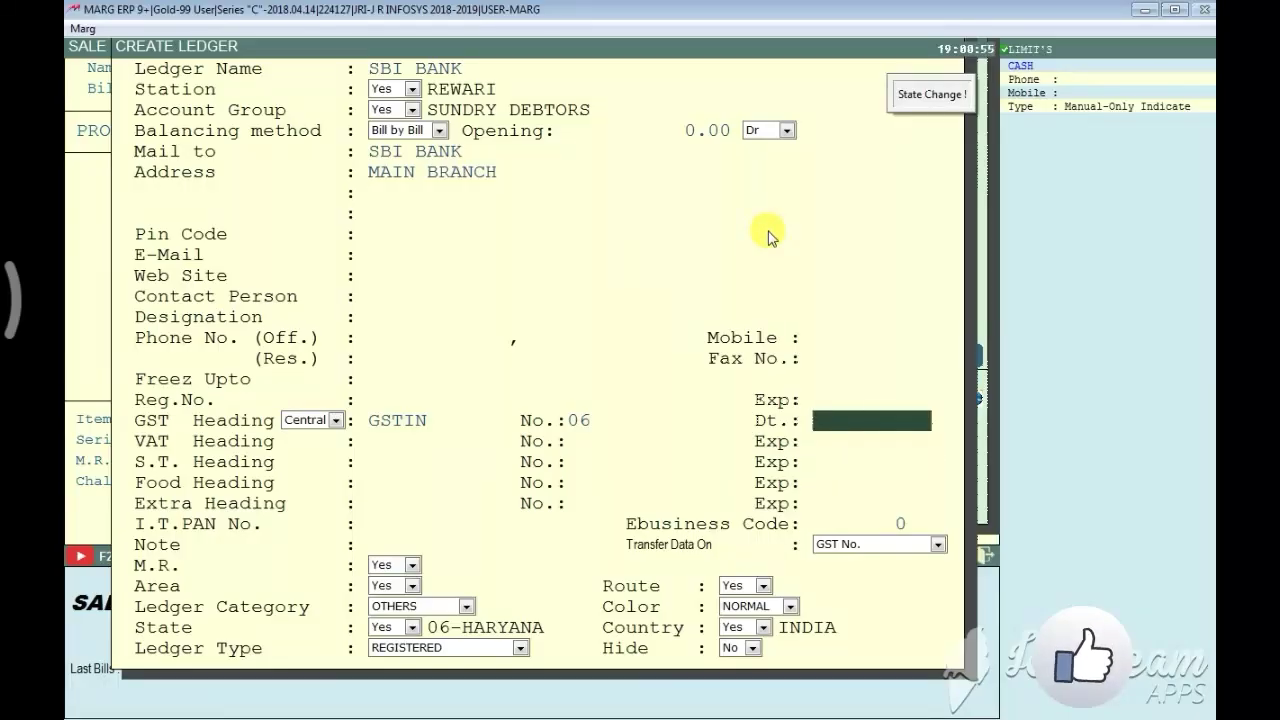
pyautogui.press('pagedown')
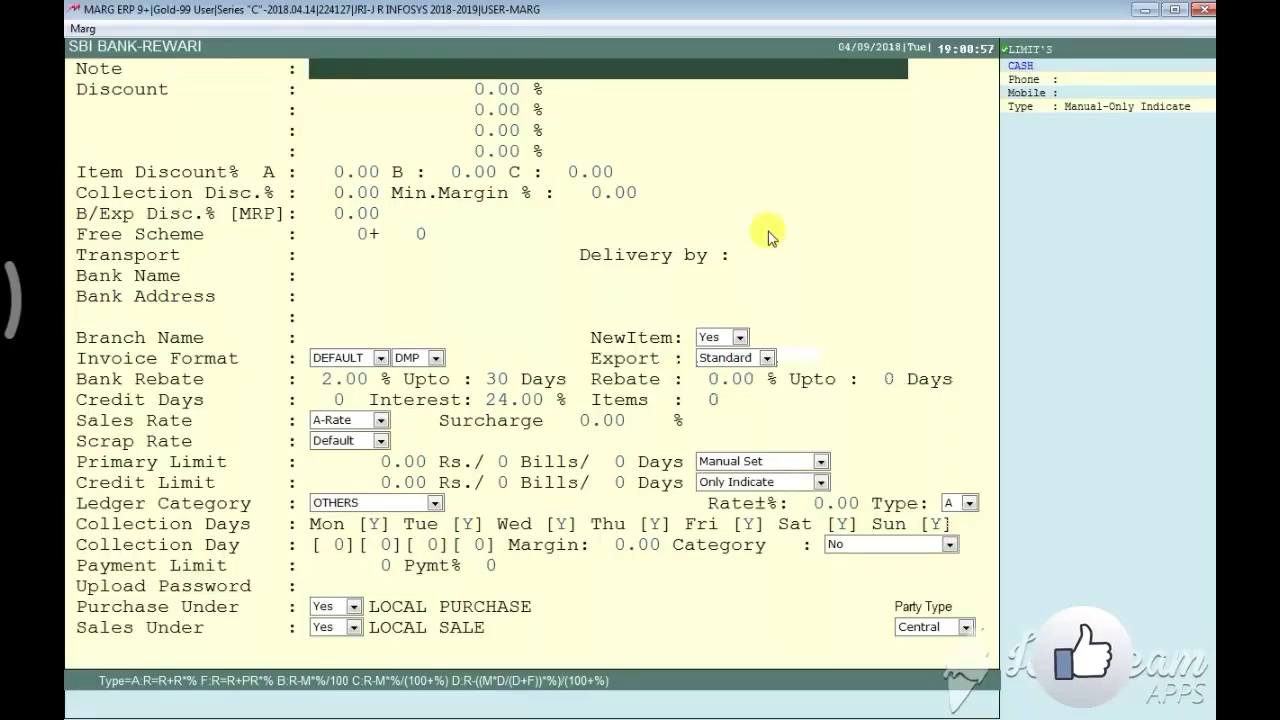
# Finish the ledger's second page and select SBI BANK as the bill's party
pyautogui.press('pagedown')
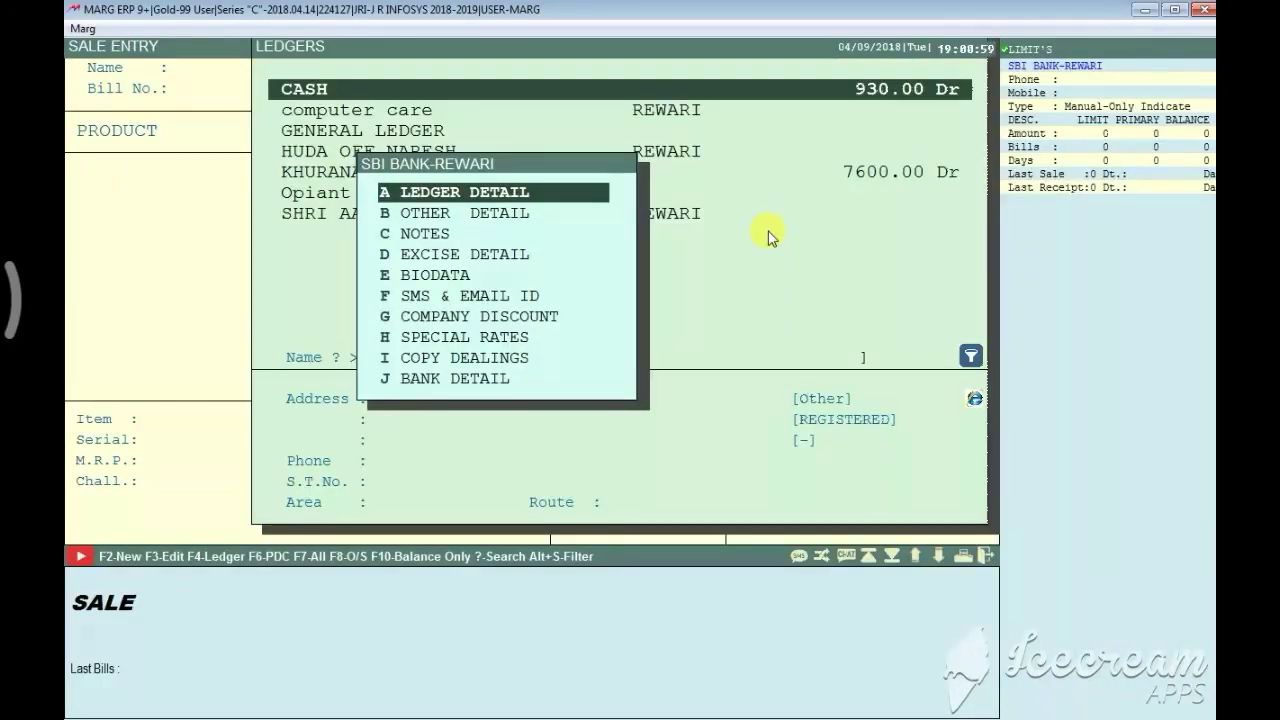
pyautogui.press('Escape')
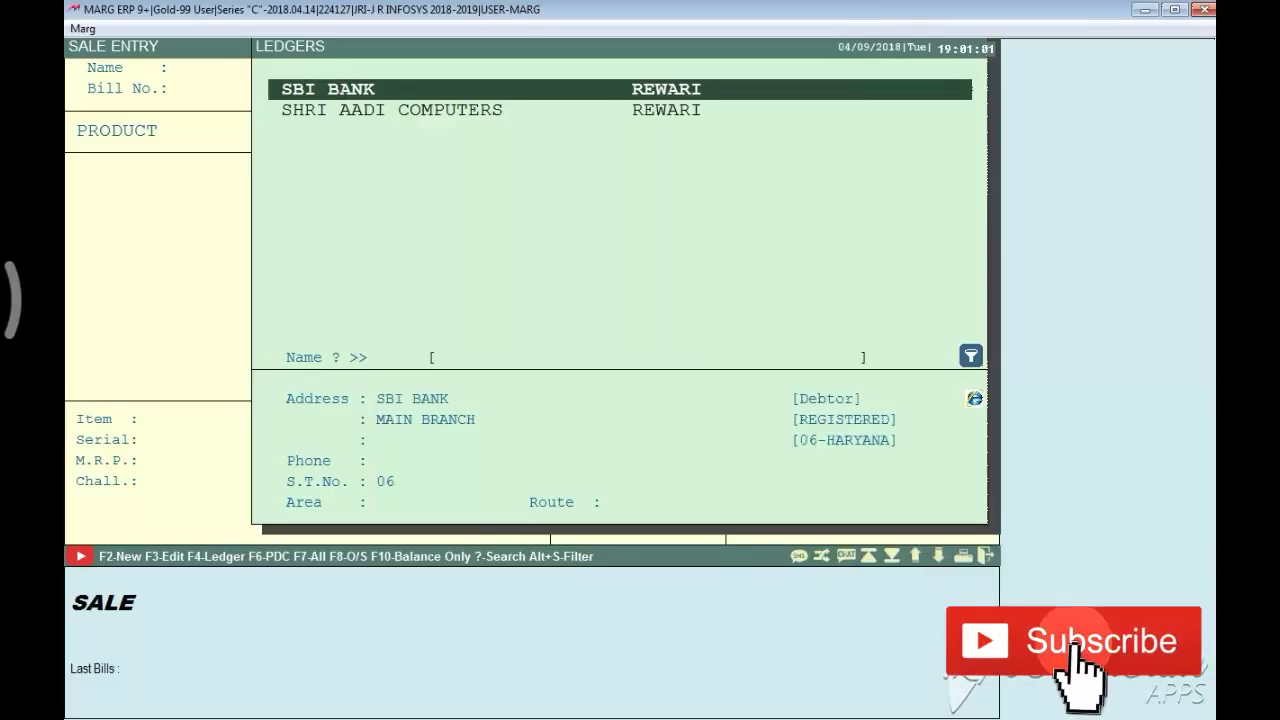
pyautogui.press('Return')
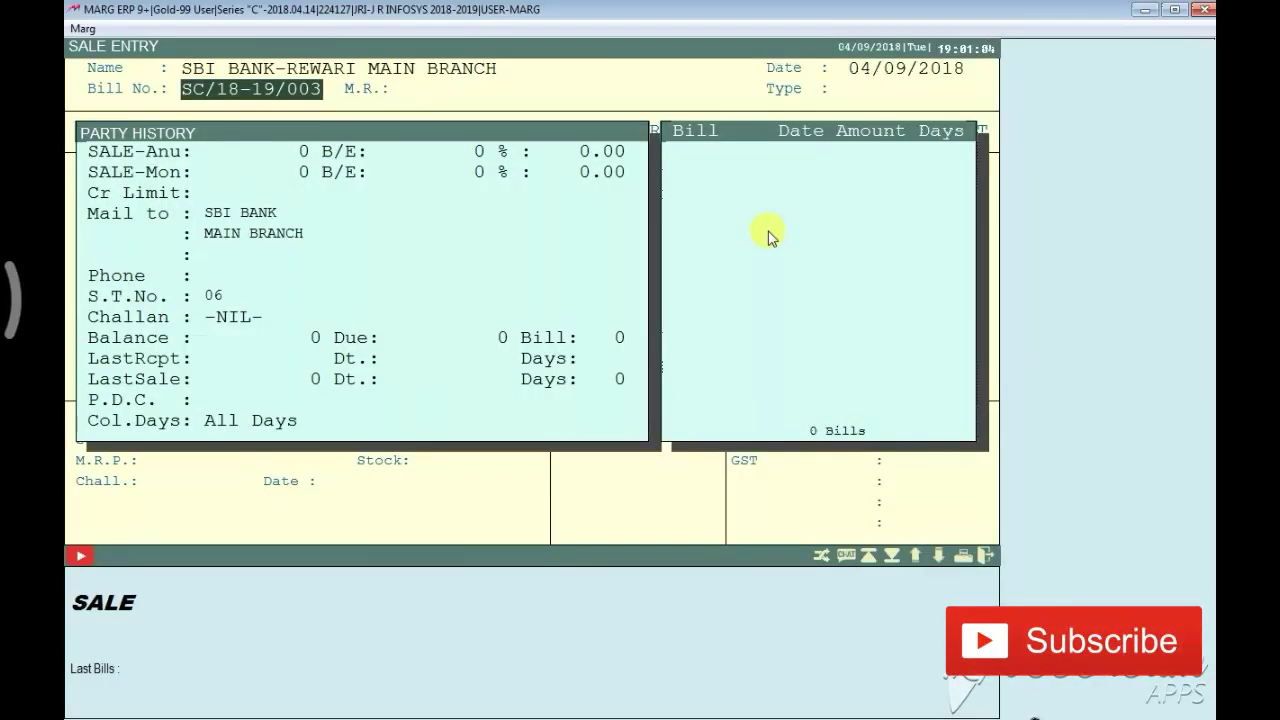
# Set the bill's payment type to R CREDIT
pyautogui.press('Return')
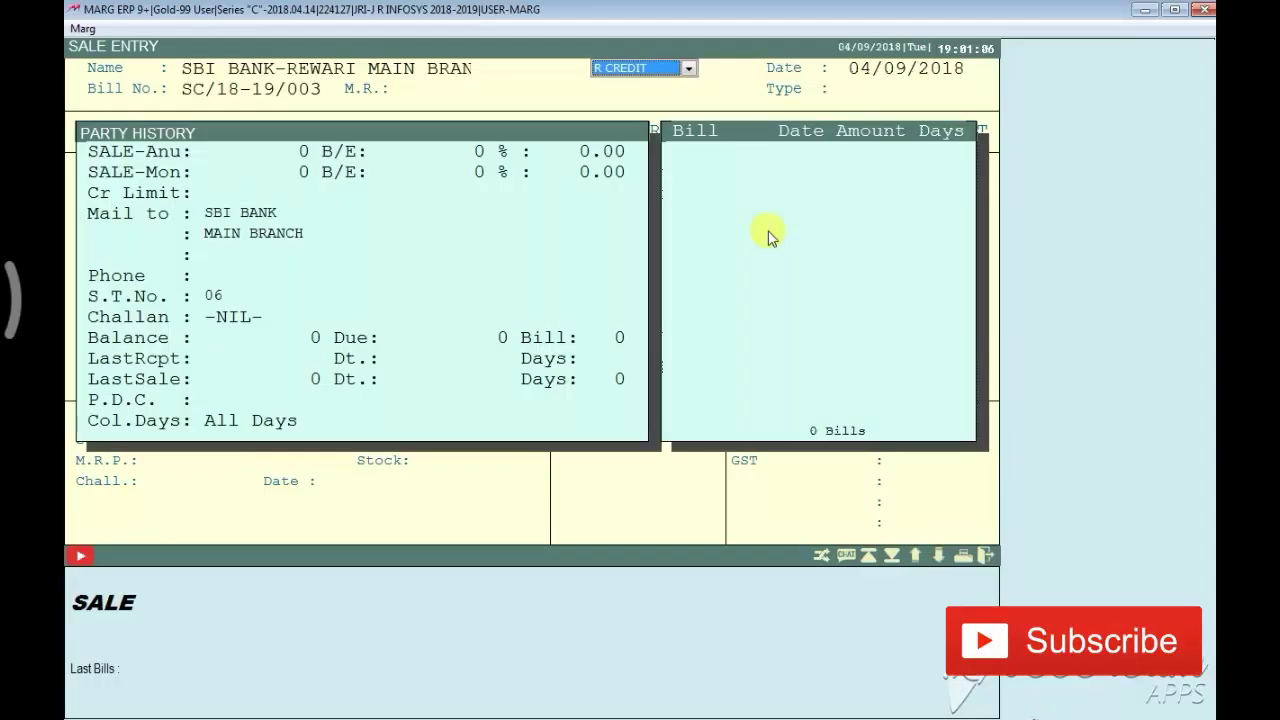
pyautogui.press('Down')
pyautogui.press('Down')
pyautogui.press('Down')
pyautogui.press('Down')
pyautogui.press('Down')
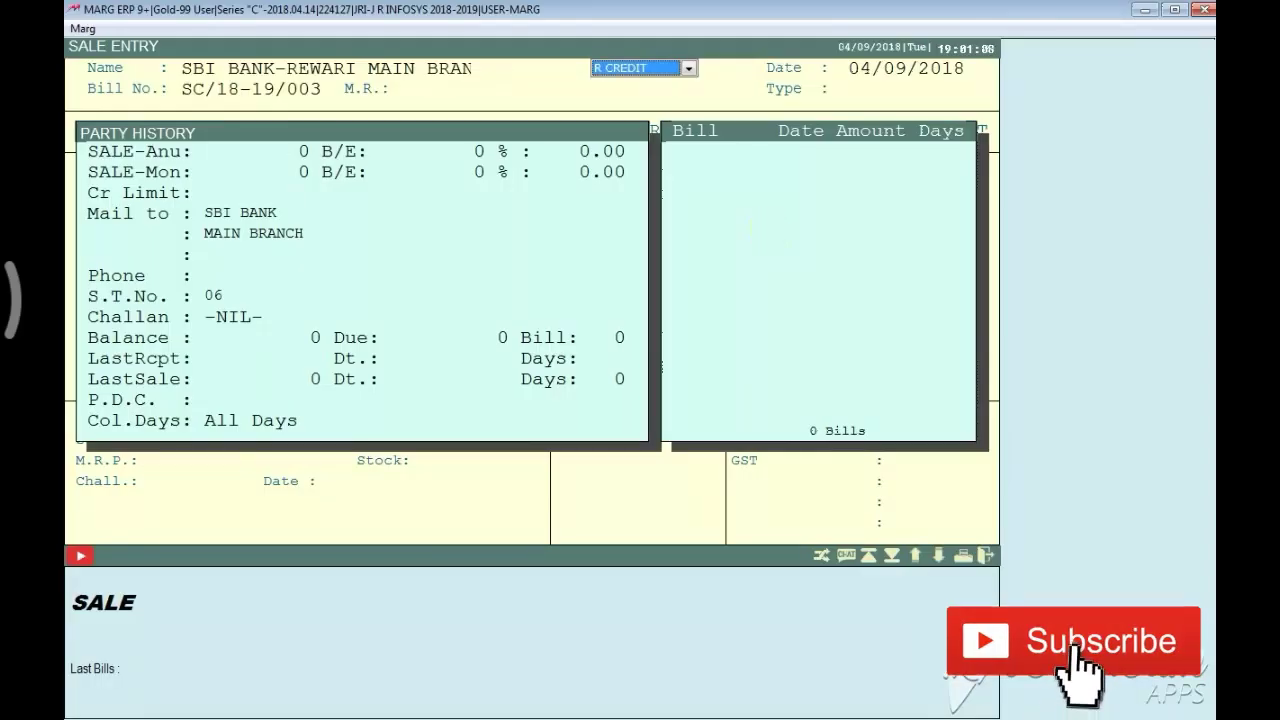
pyautogui.press('Down')
pyautogui.press('Up')
pyautogui.press('Up')
pyautogui.press('Up')
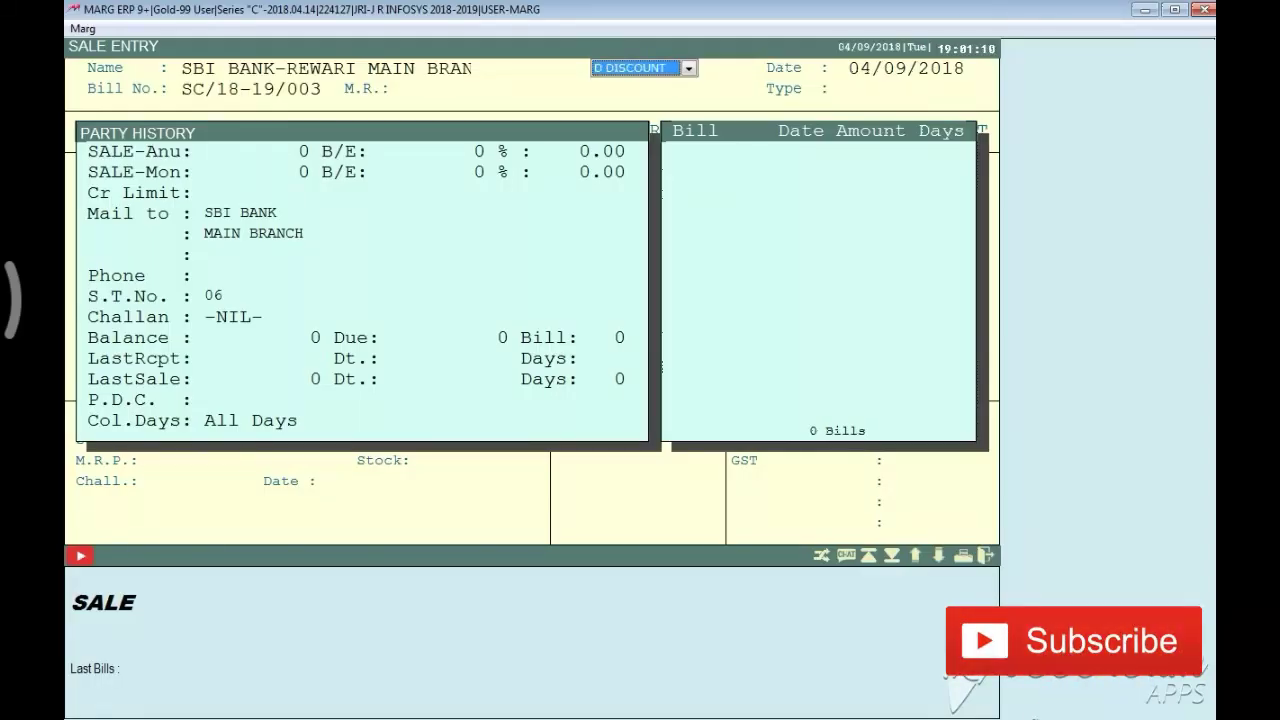
pyautogui.press('Return')
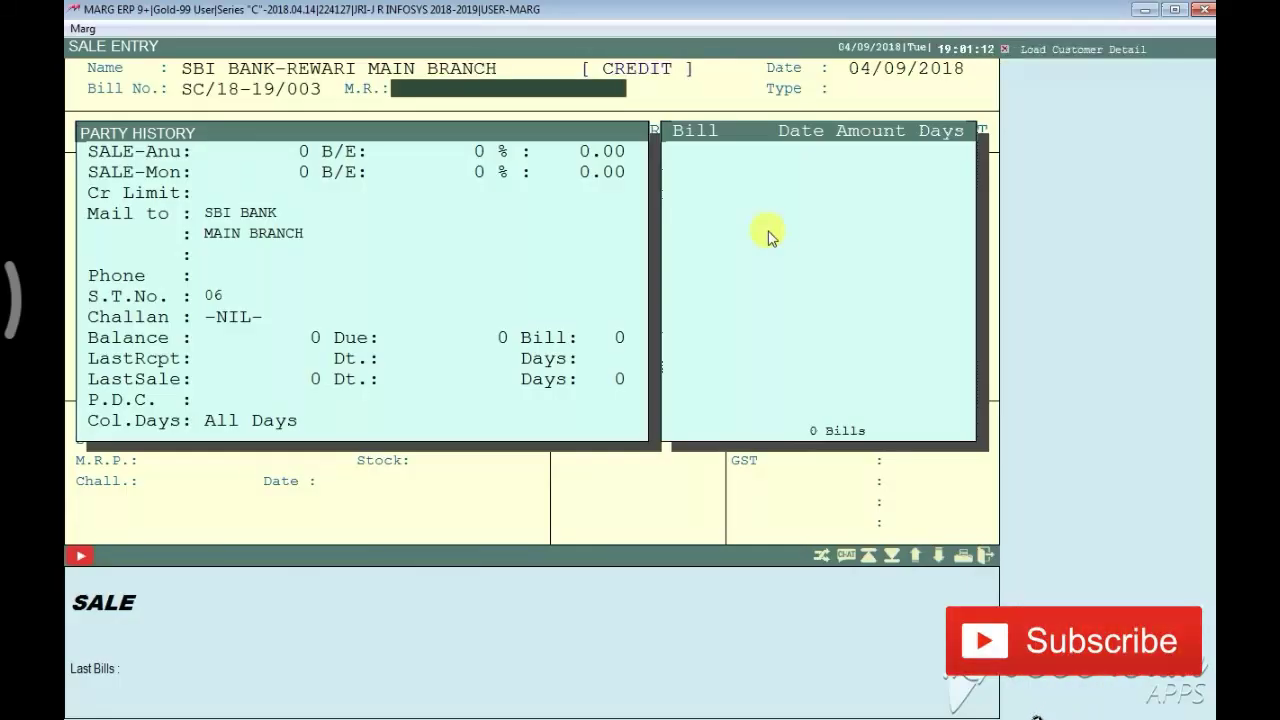
# Keep item discount at 0.00 and highlight HP EXTERNAL WRITER (1450.00) in the item list
pyautogui.press('Return')
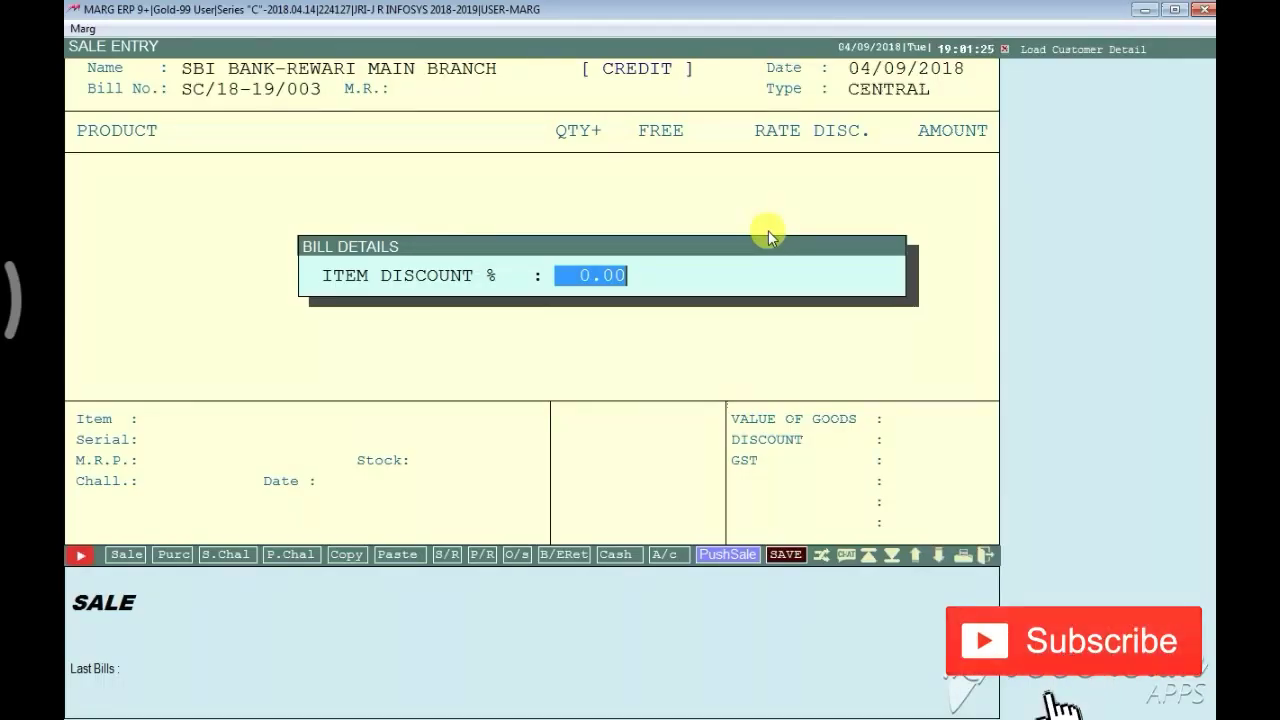
pyautogui.press('Return')
pyautogui.press('Return')
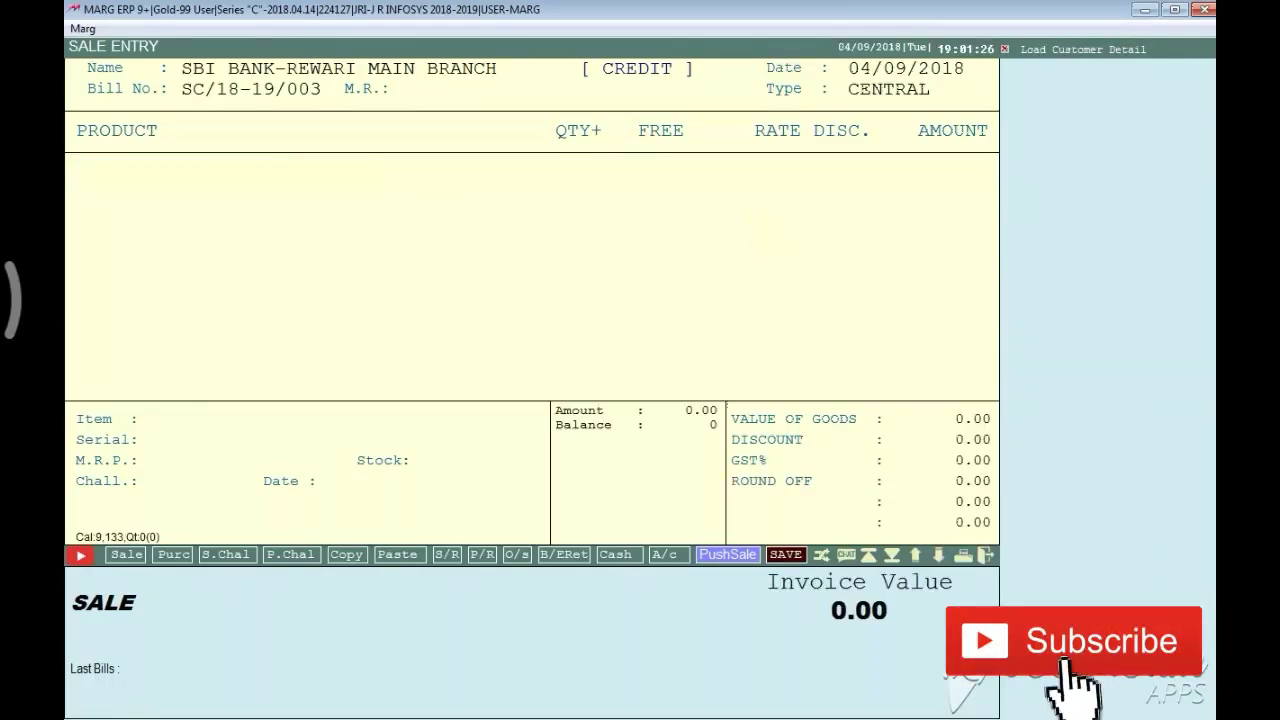
pyautogui.press('Down')
pyautogui.press('Down')
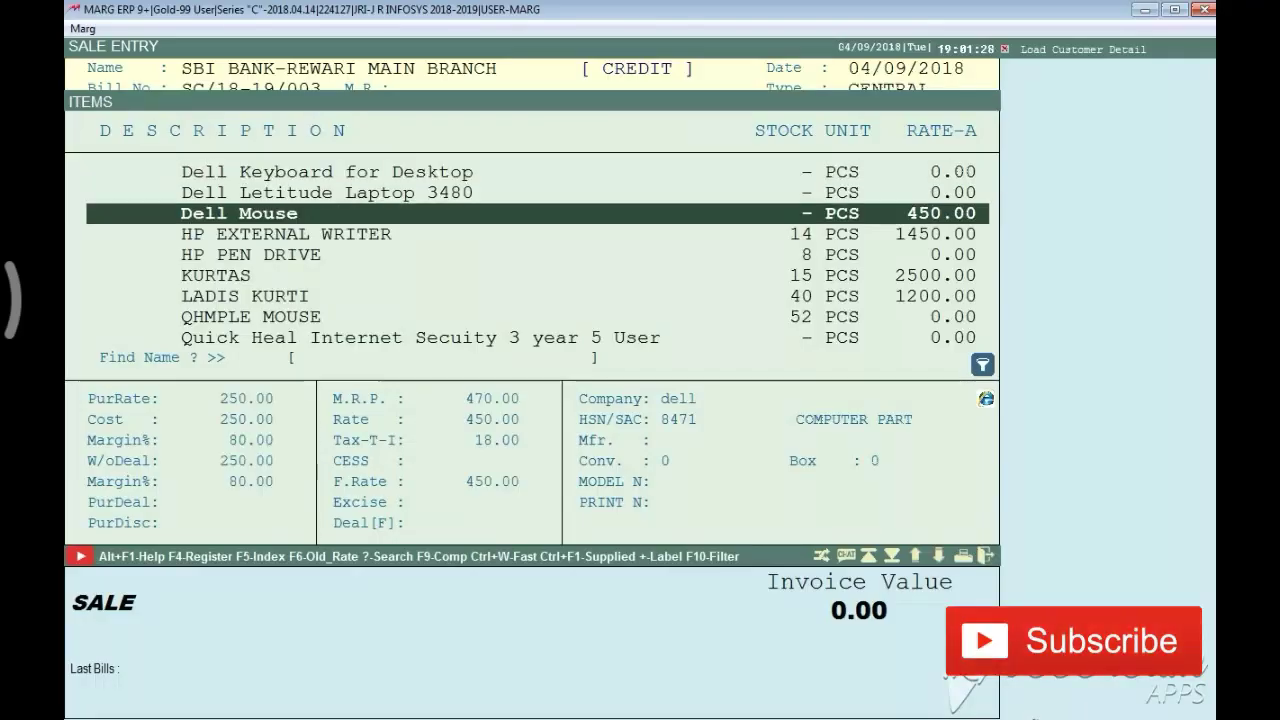
pyautogui.press('Down')
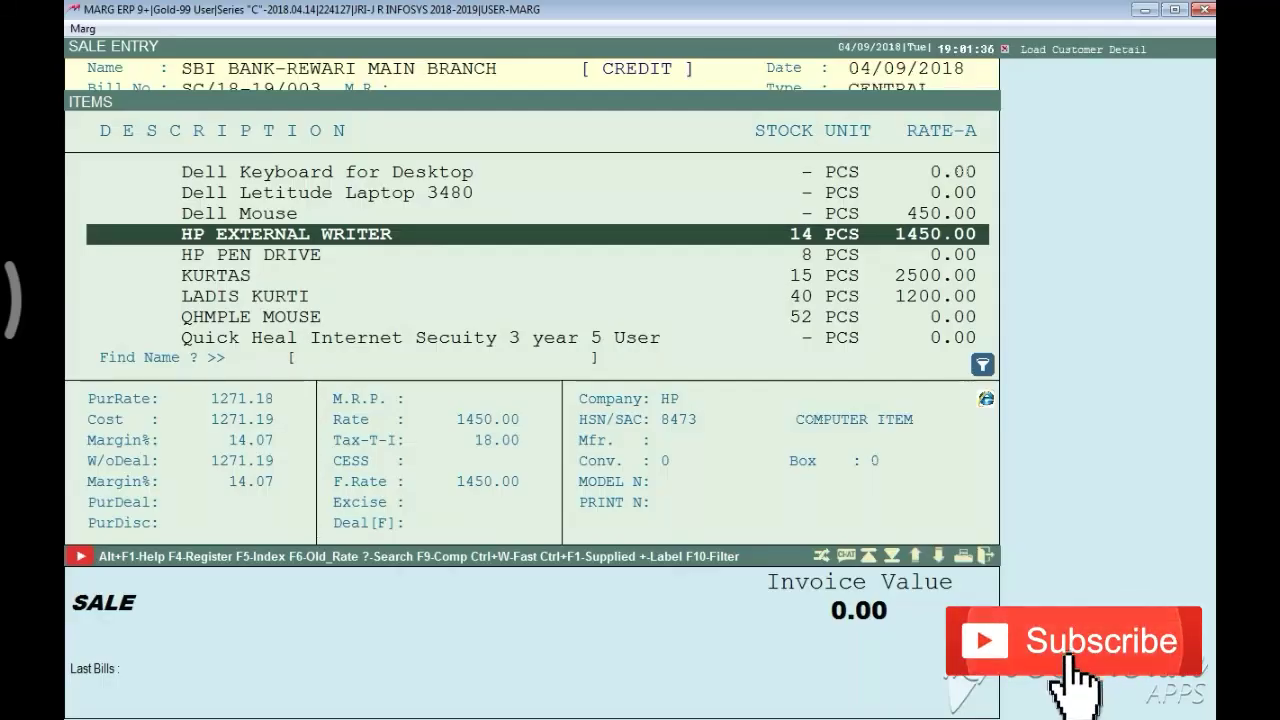
# Add HP EXTERNAL WRITER with serial NBVNUYYT67876 and quantity 1
pyautogui.press('Return')
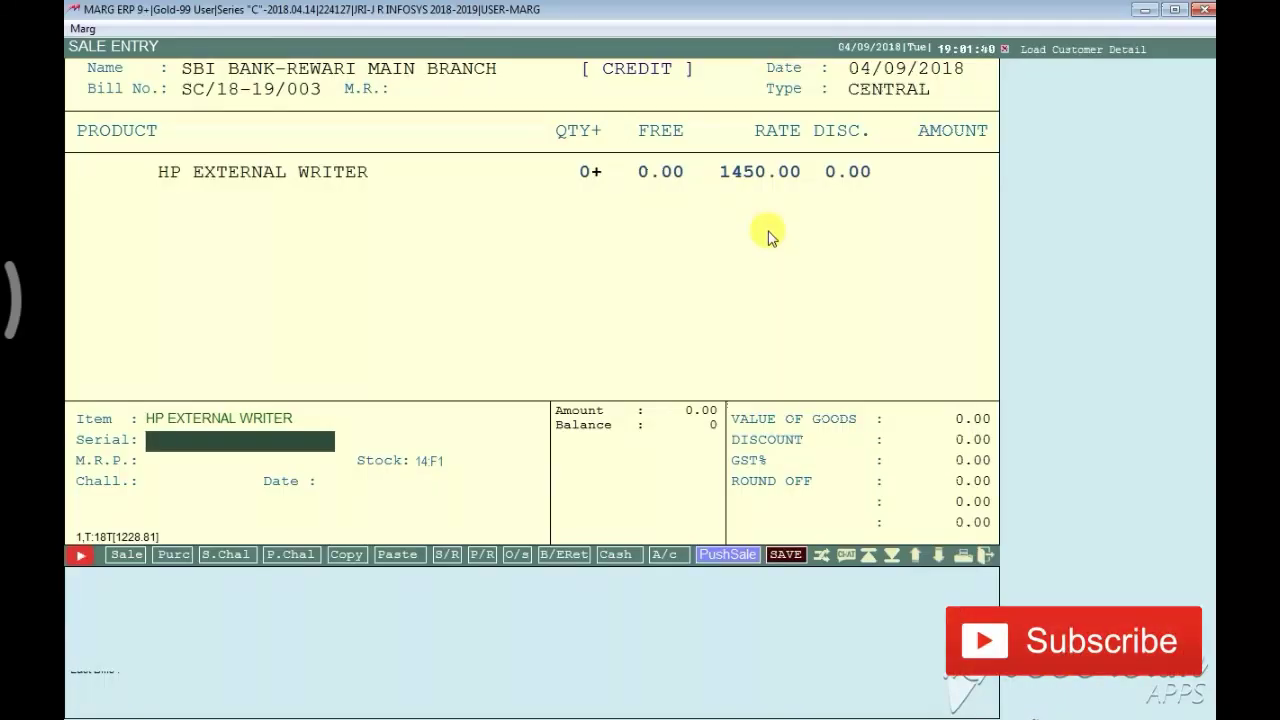
pyautogui.write('NBVN')
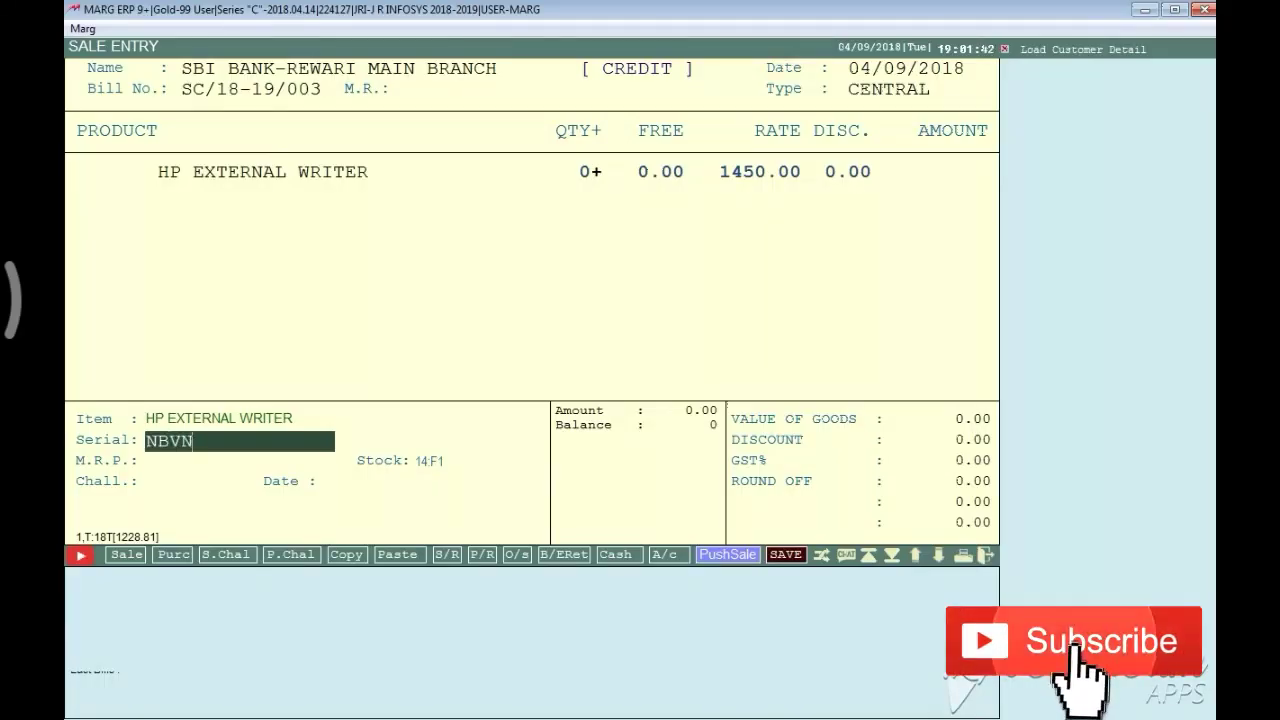
pyautogui.write('UYYT67876')
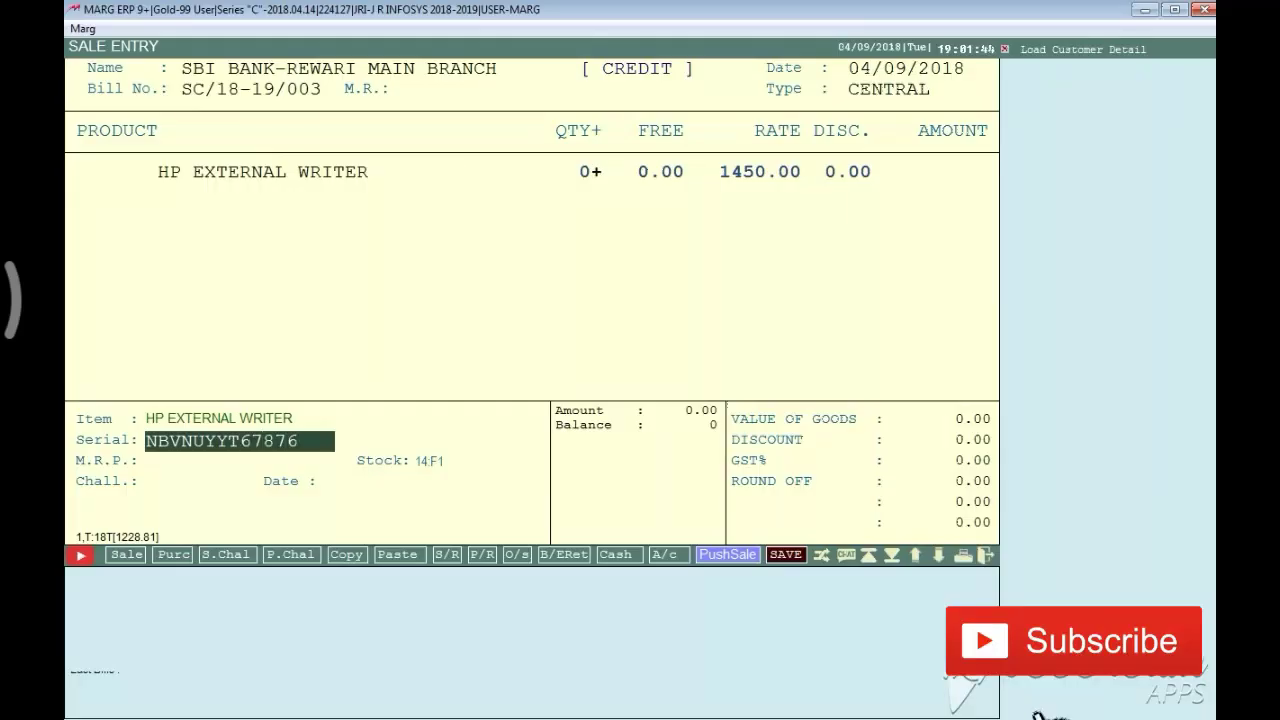
pyautogui.press('Return')
pyautogui.press('Return')
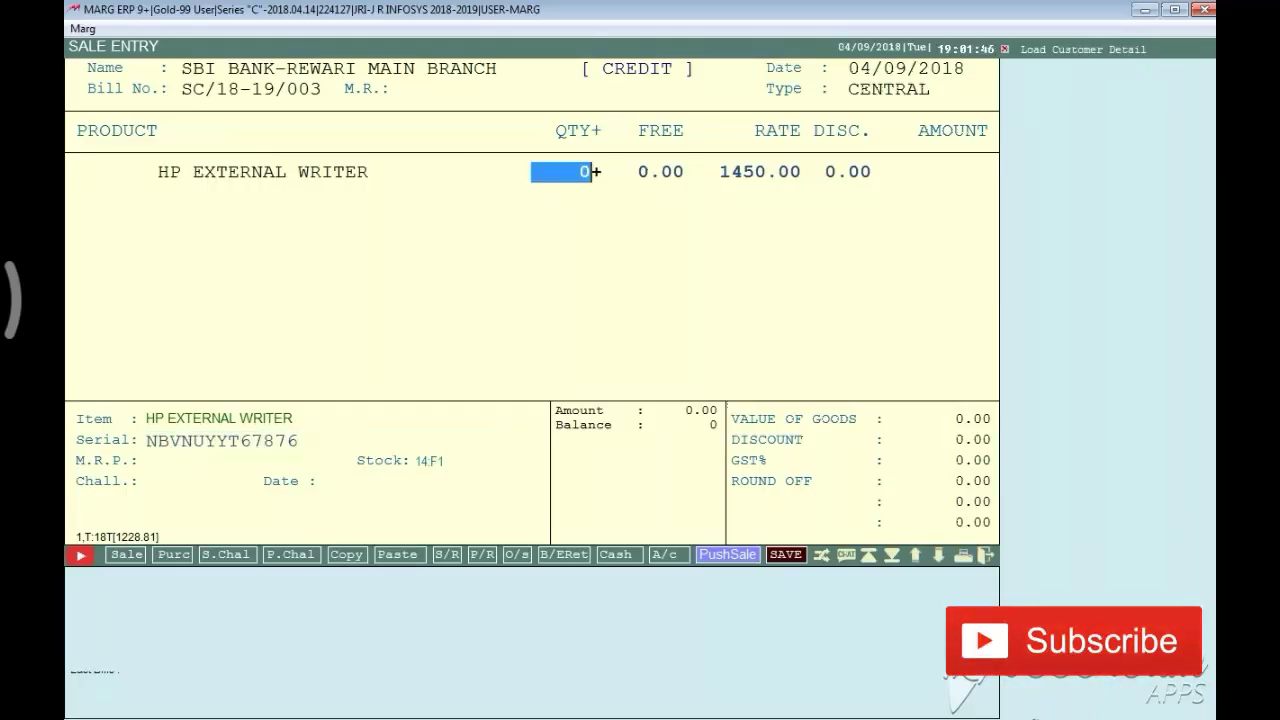
pyautogui.write('1')
pyautogui.press('Return')
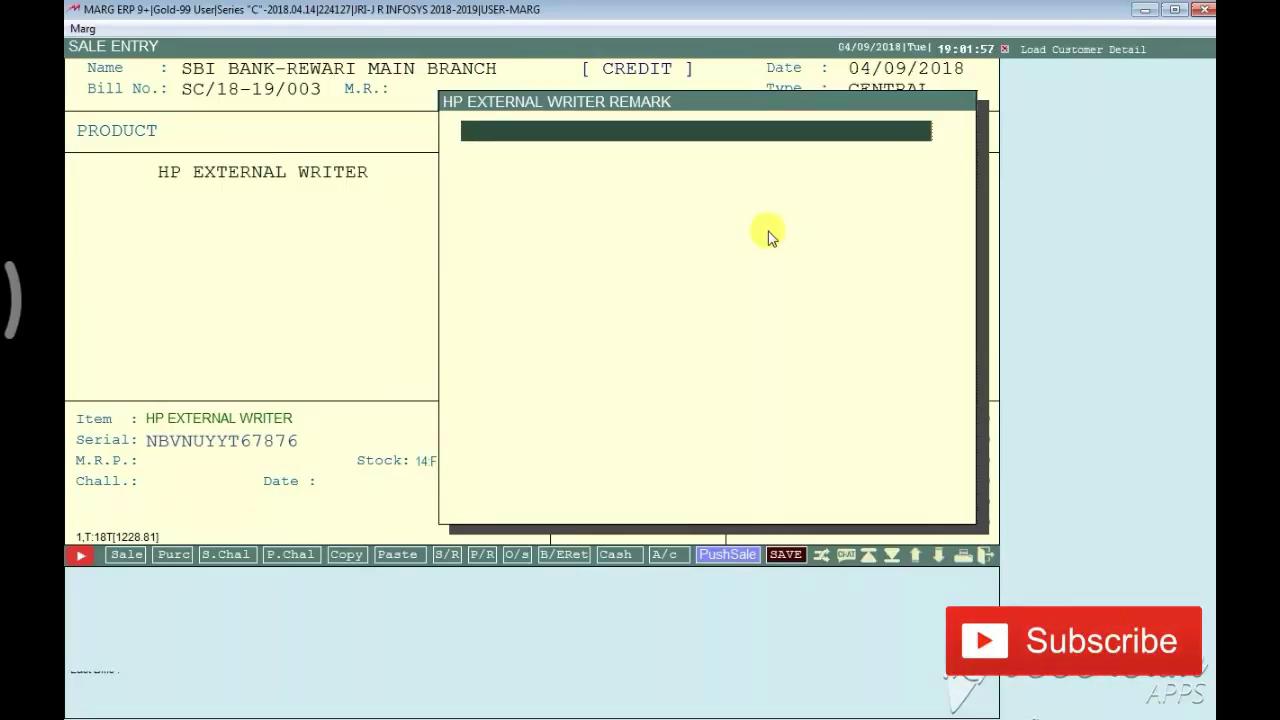
# Commit the 1450.00 item line and choose Wait on the 3.33% net-loss warning
pyautogui.press('Return')
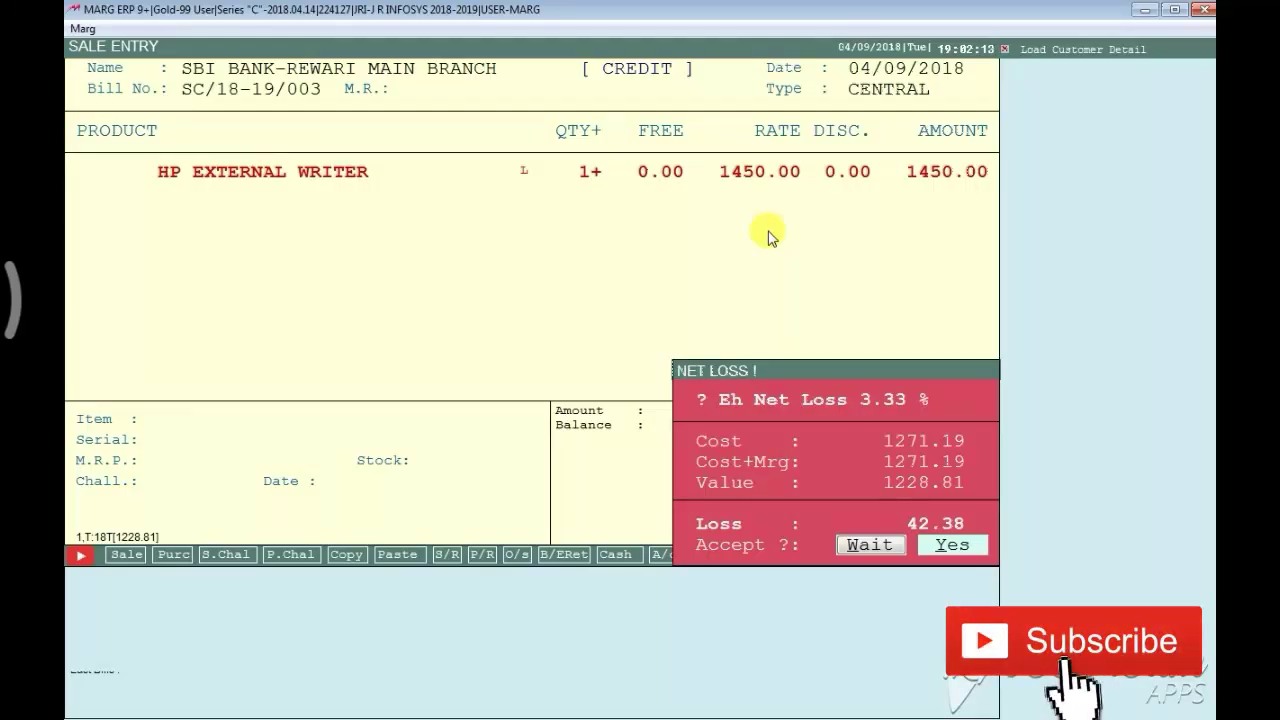
pyautogui.press('Left')
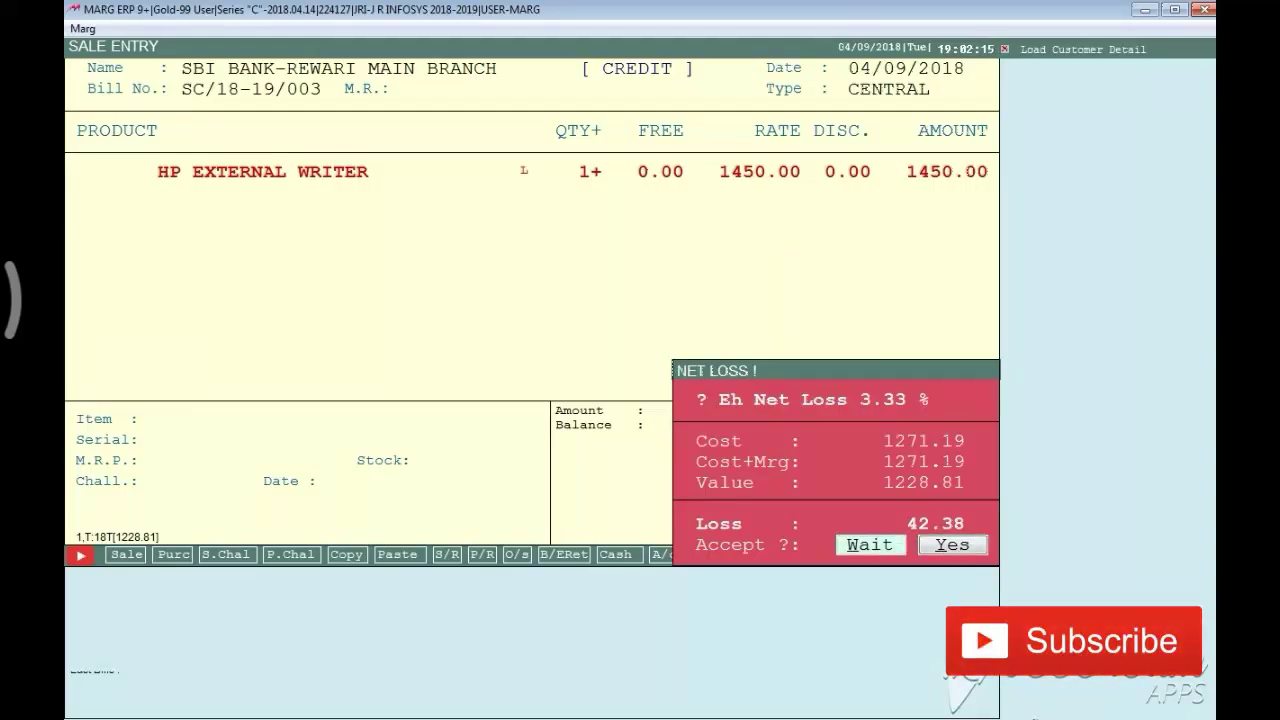
pyautogui.press('Return')
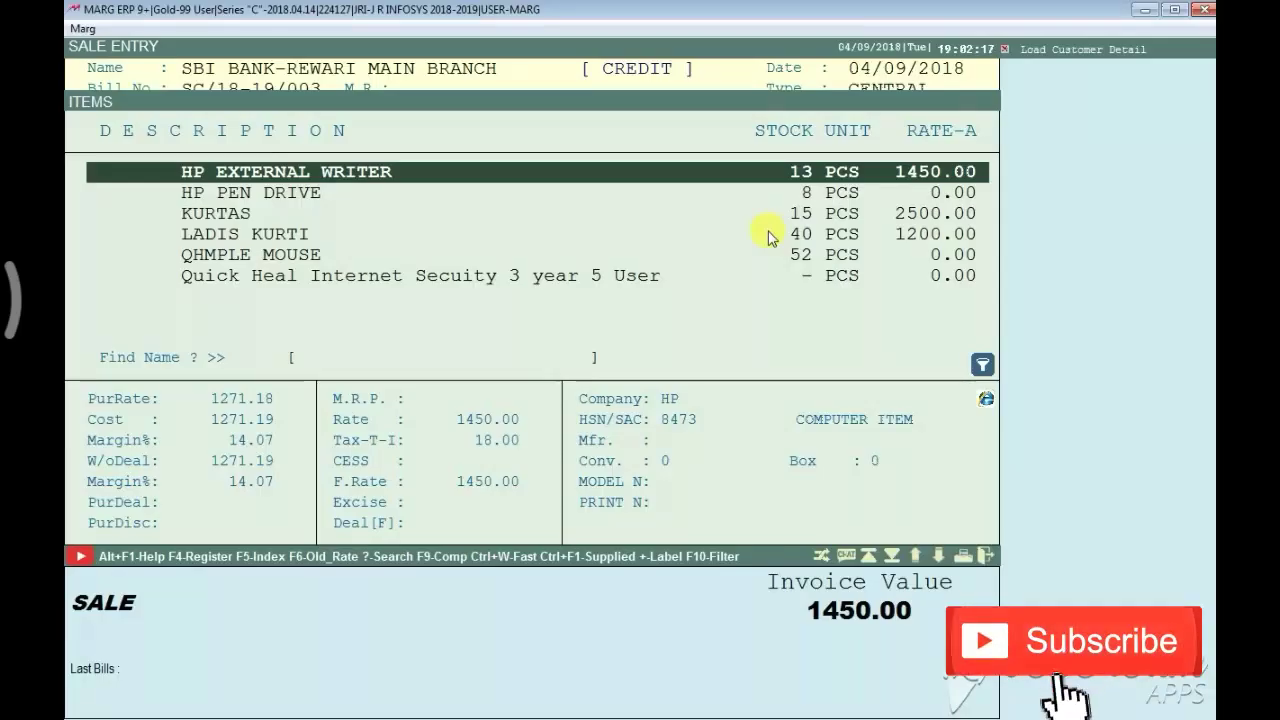
# Re-edit the HP EXTERNAL WRITER line, keeping quantity 1 at rate 1450.00 with its serial
pyautogui.press('Return')
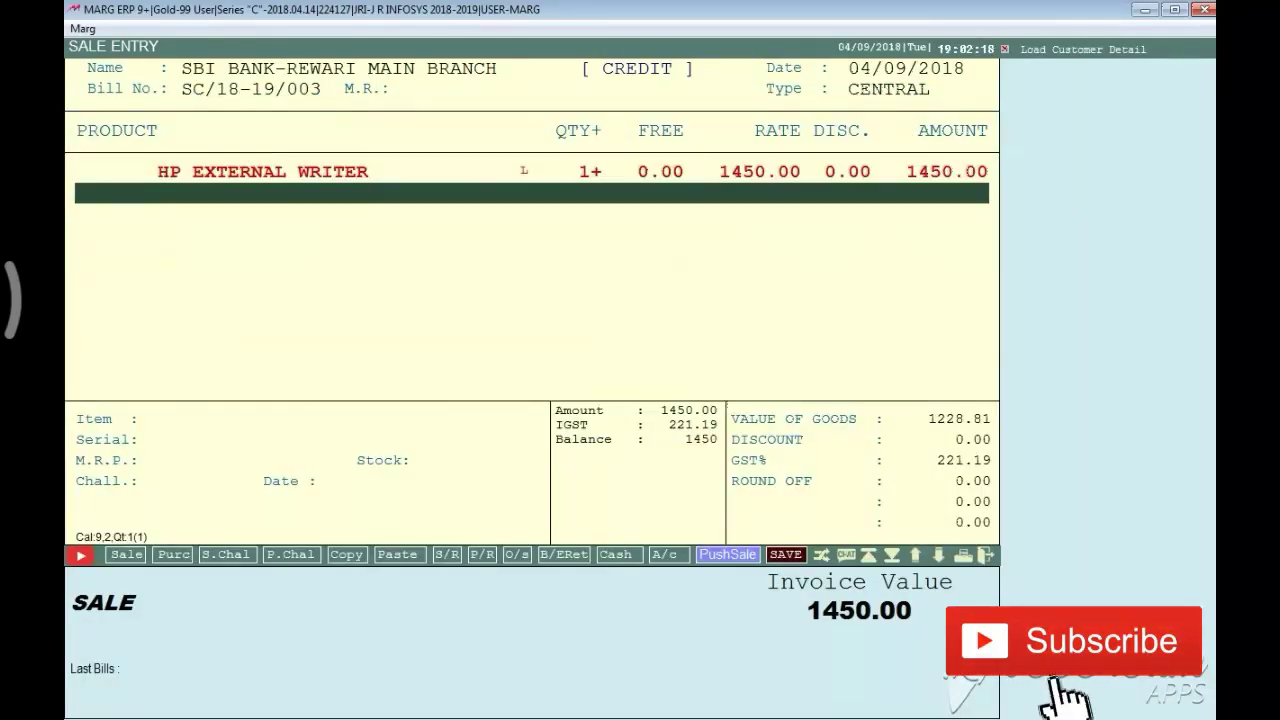
pyautogui.press('Up')
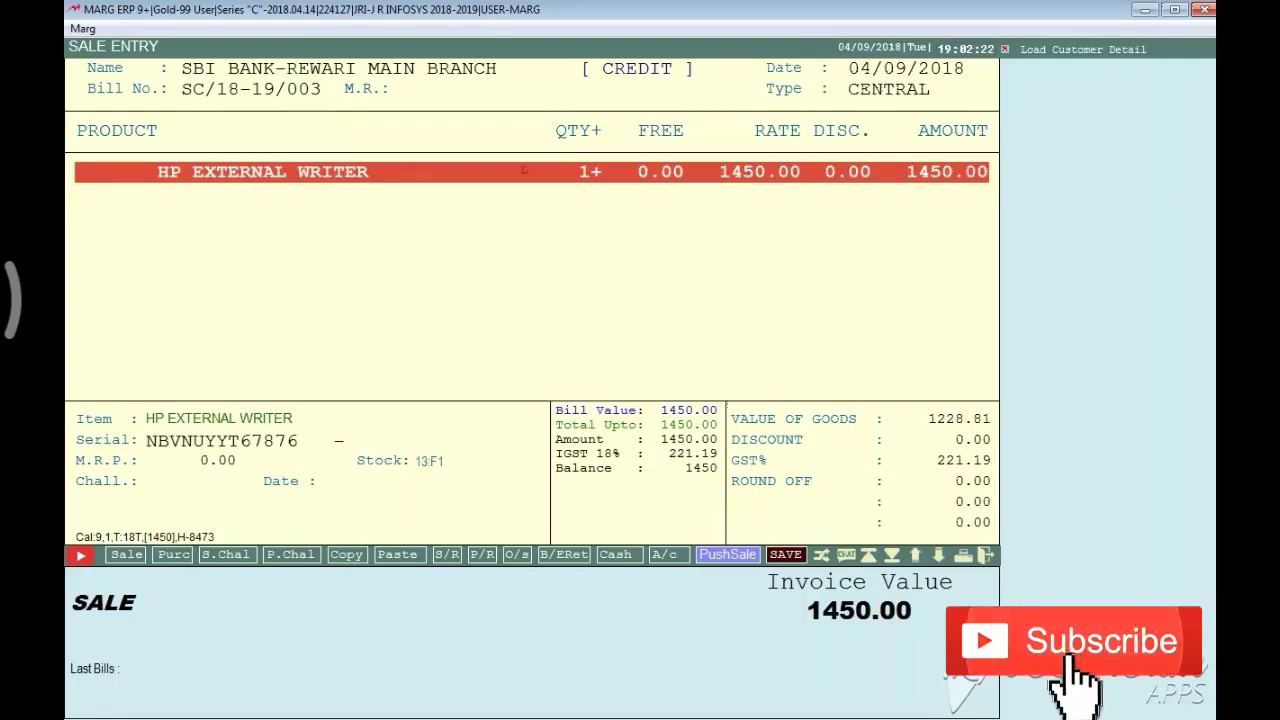
pyautogui.press('Return')
pyautogui.press('Return')
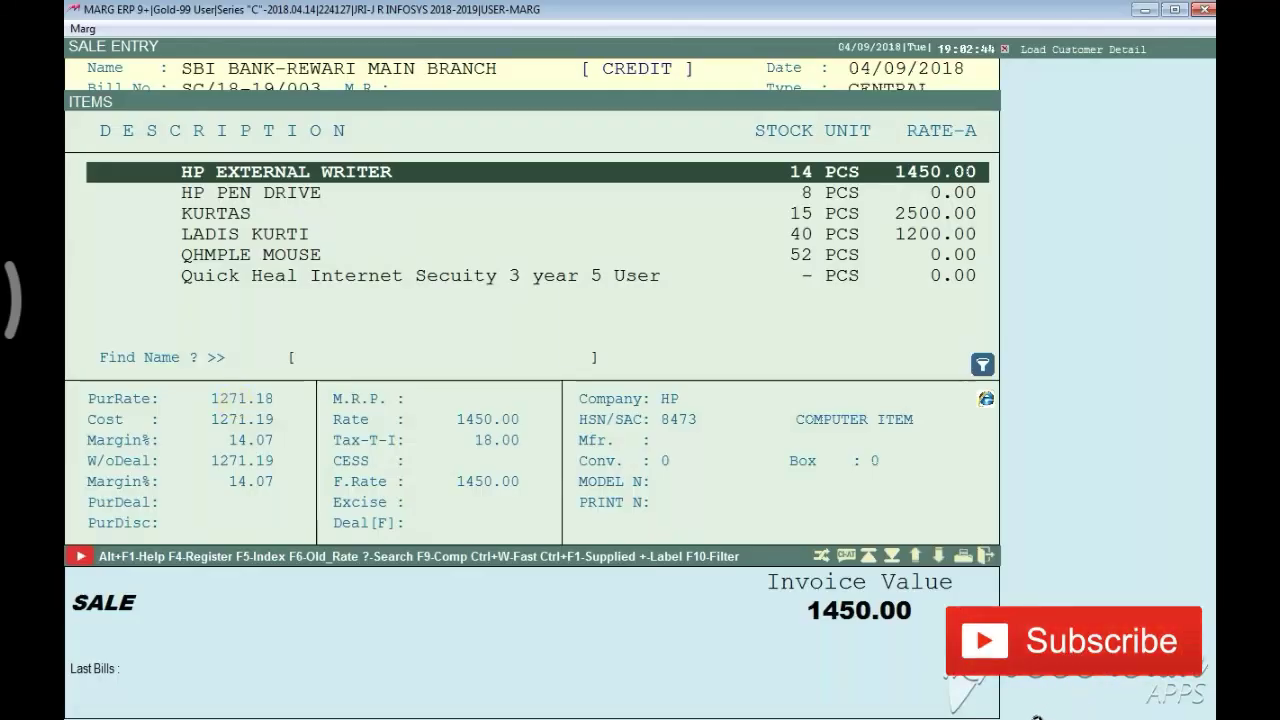
pyautogui.press('Return')
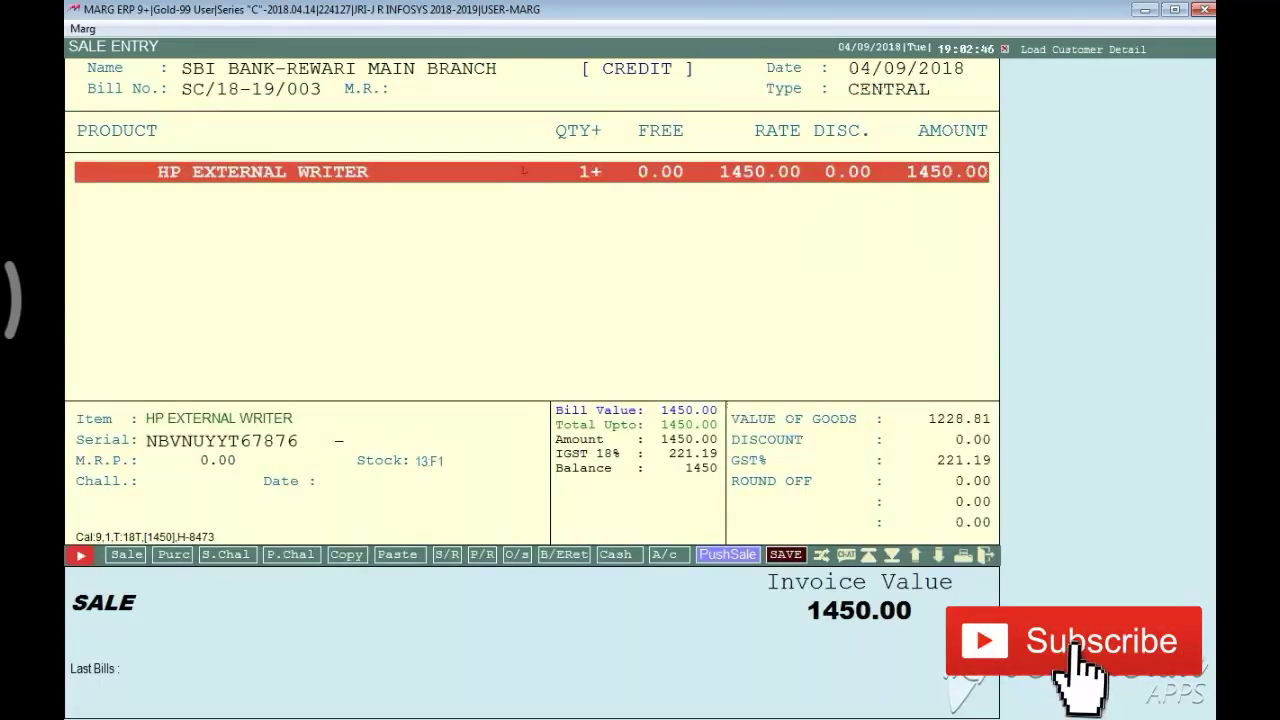
pyautogui.press('Return')
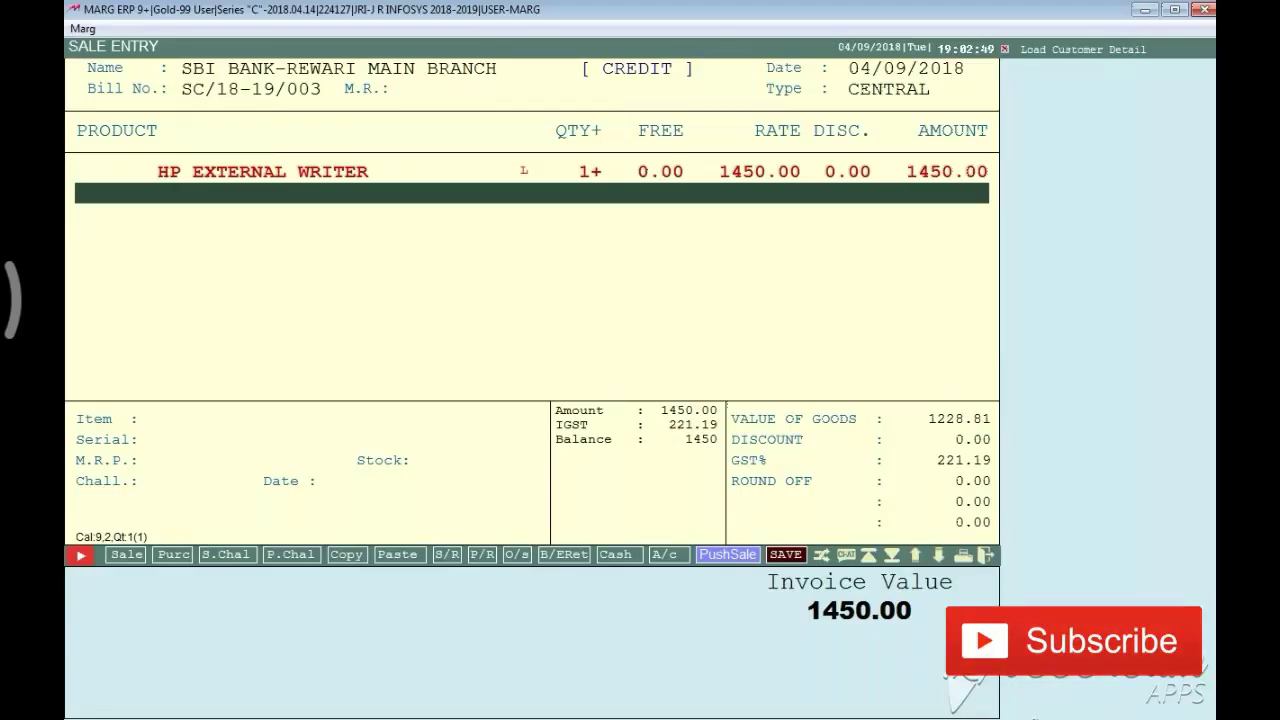
# Save the 1450.00 credit bill with zero bill discount despite the loss alert
pyautogui.press('Return')
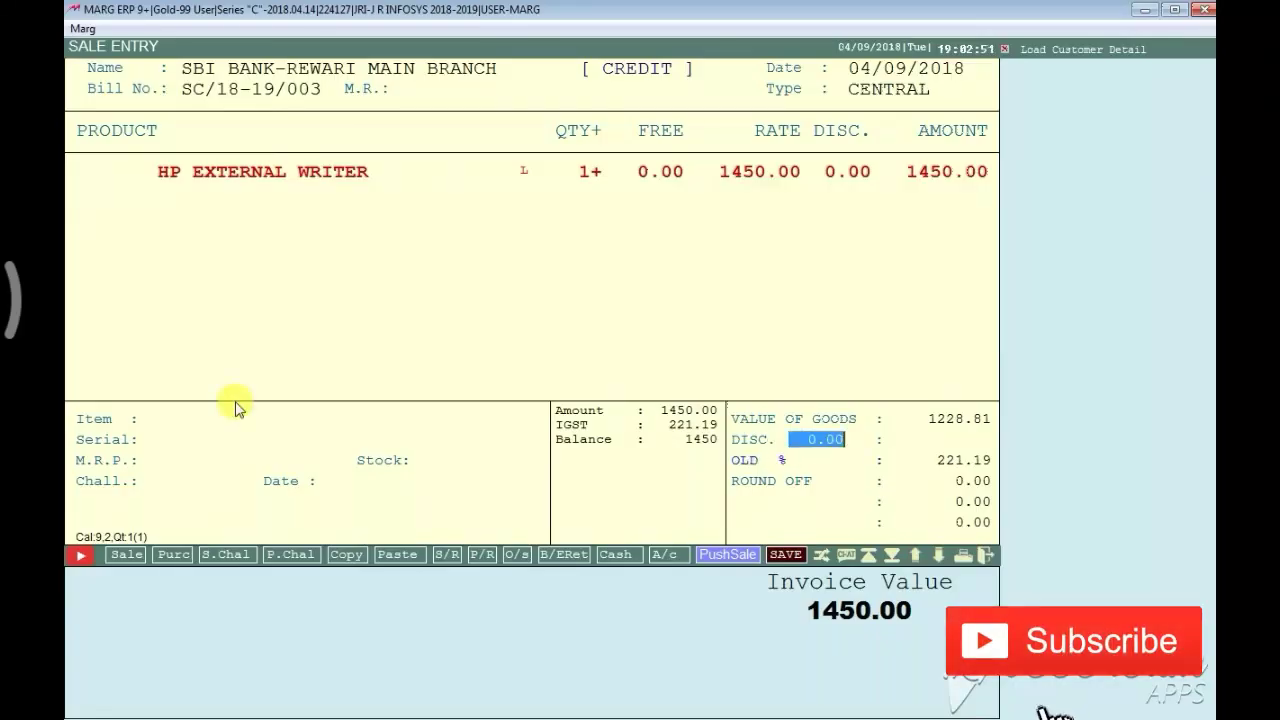
pyautogui.press('Return')
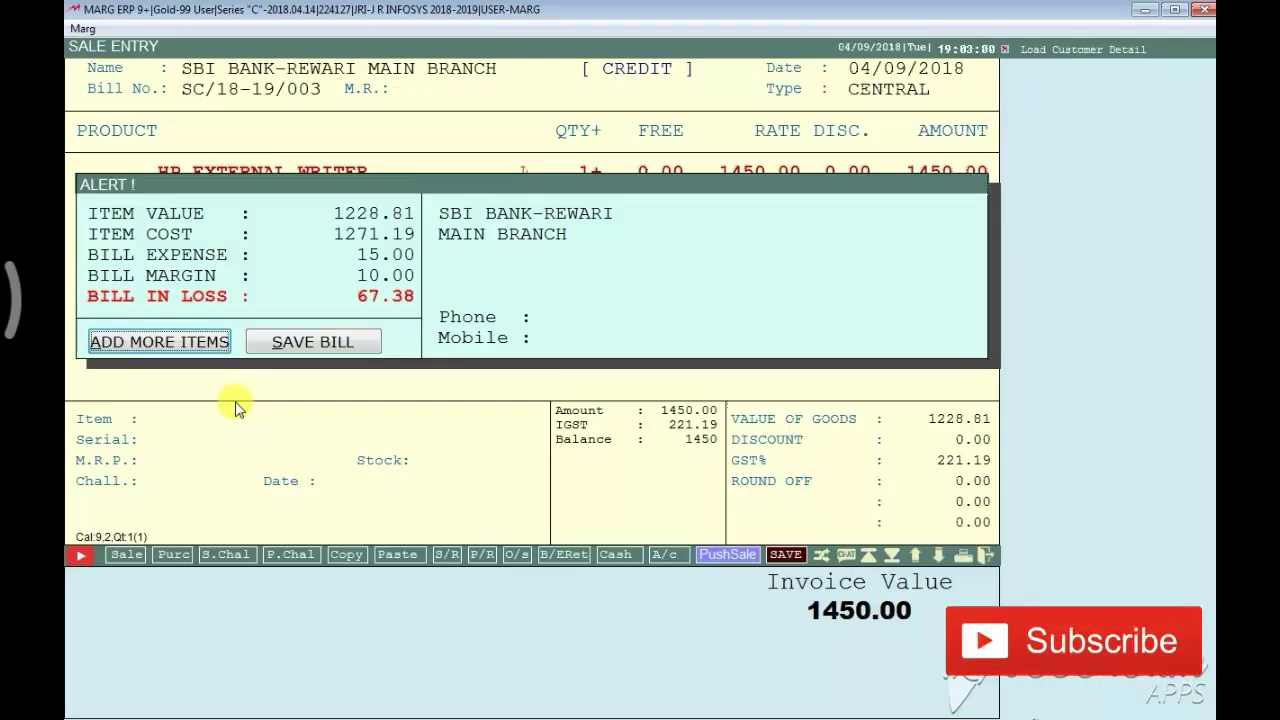
pyautogui.press('Right')
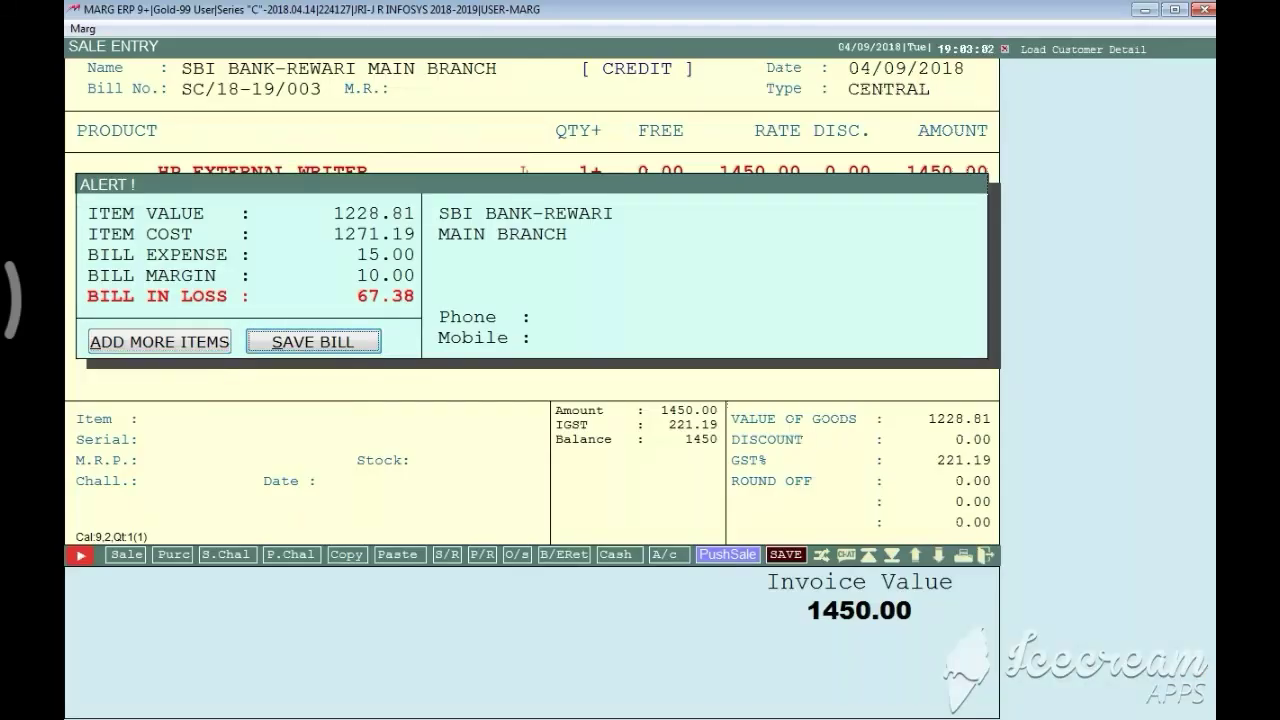
pyautogui.press('Return')
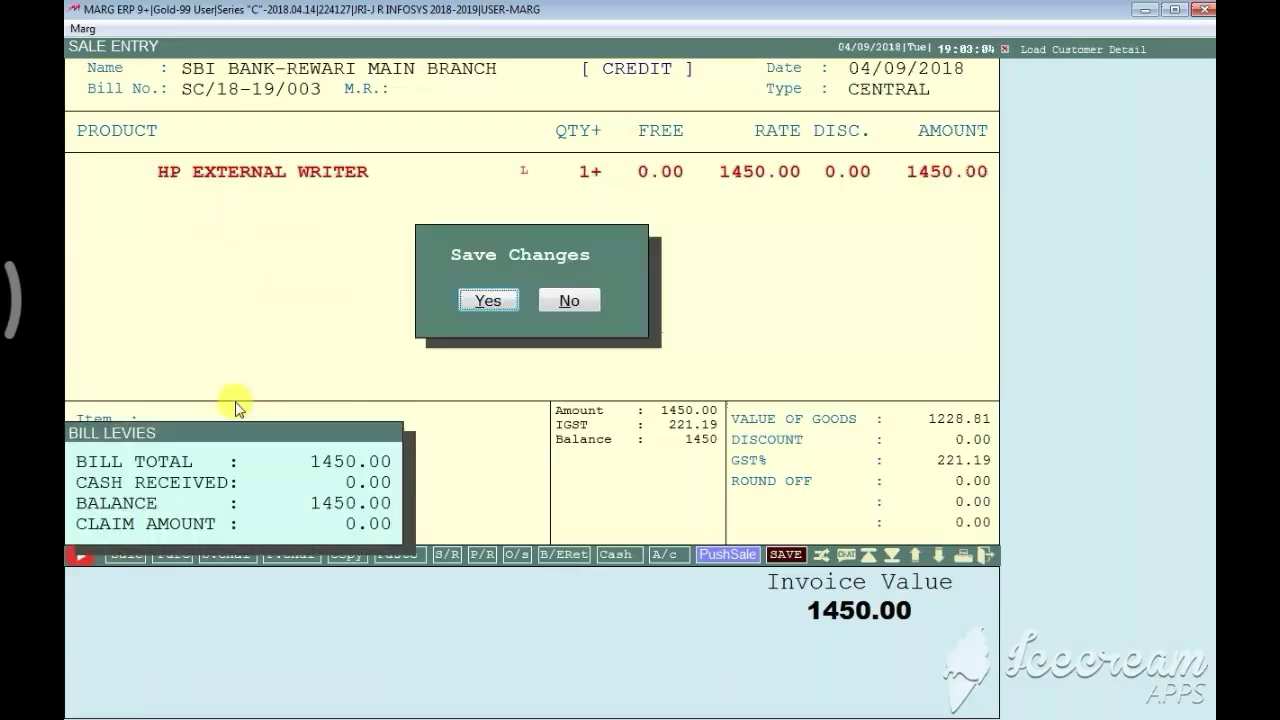
pyautogui.press('Return')
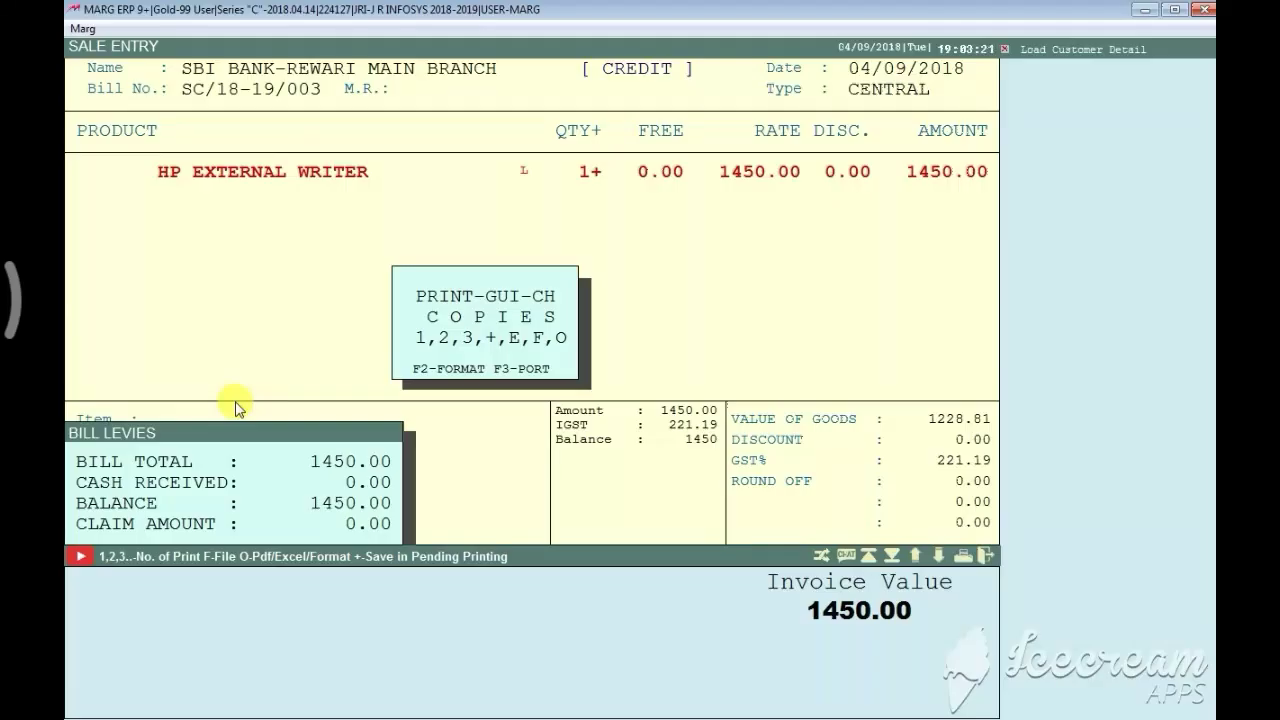
# Preview one copy of invoice SC/18-19/003, then view SBI BANK's 1450.00 Dr ledger balance
pyautogui.press('1')
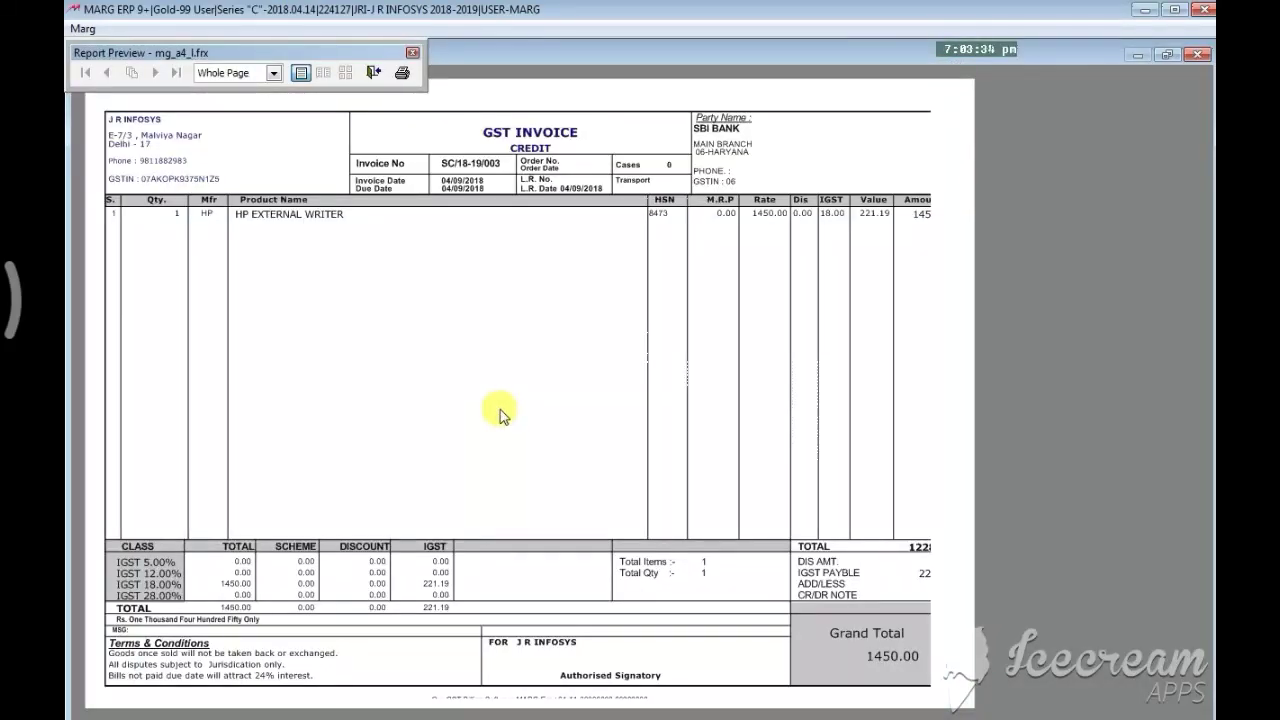
pyautogui.click(412, 52)
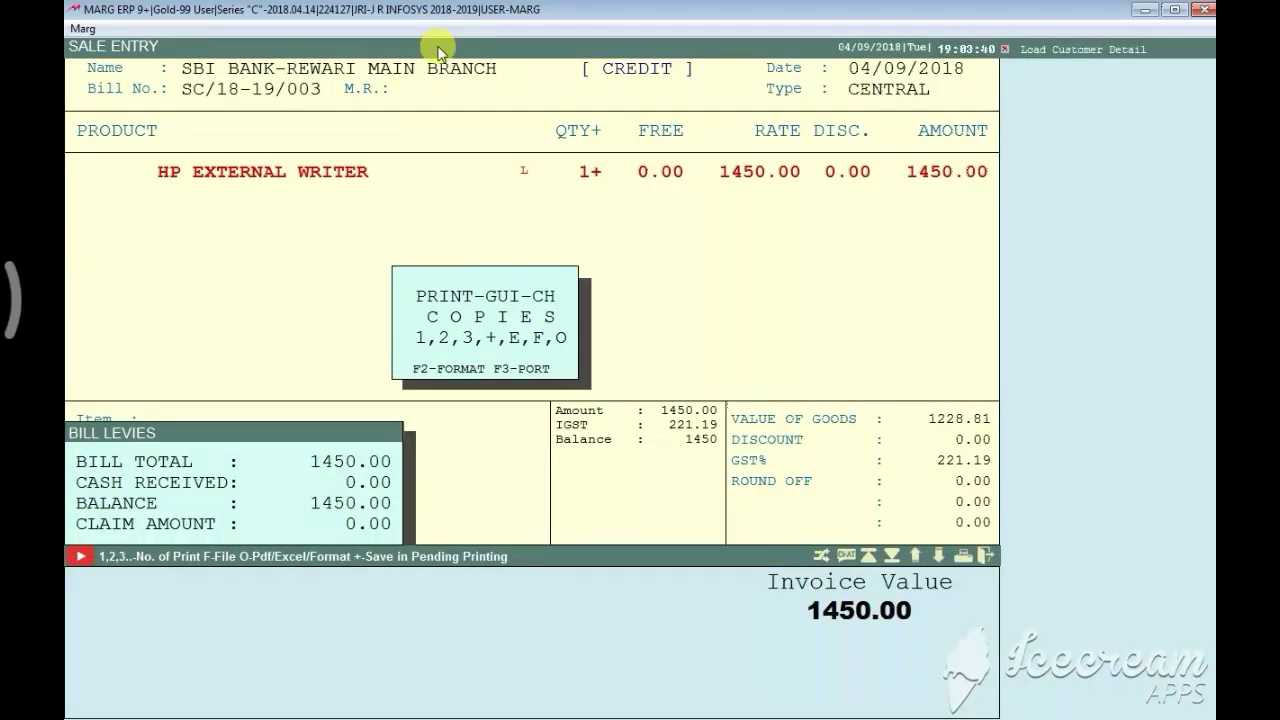
pyautogui.press('Escape')
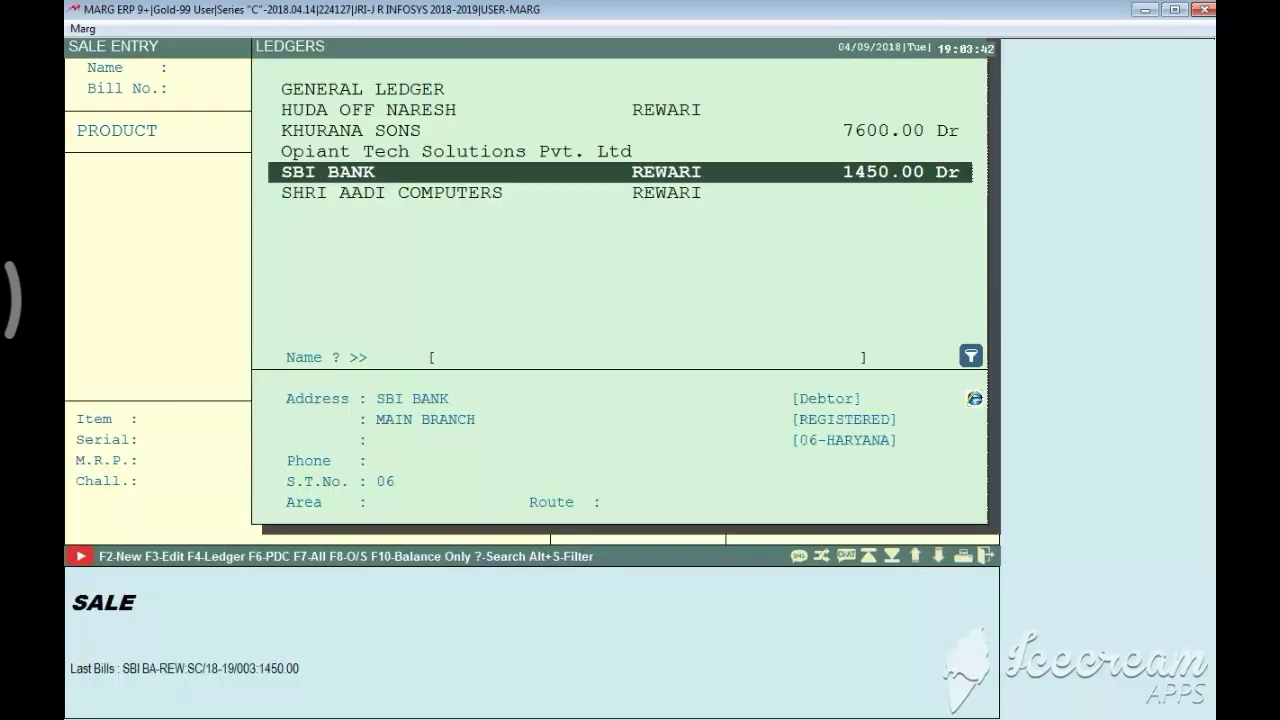
# List all sale bills for modification with All Date, showing SBI BANK's 1450.00 bill
pyautogui.press('Escape')
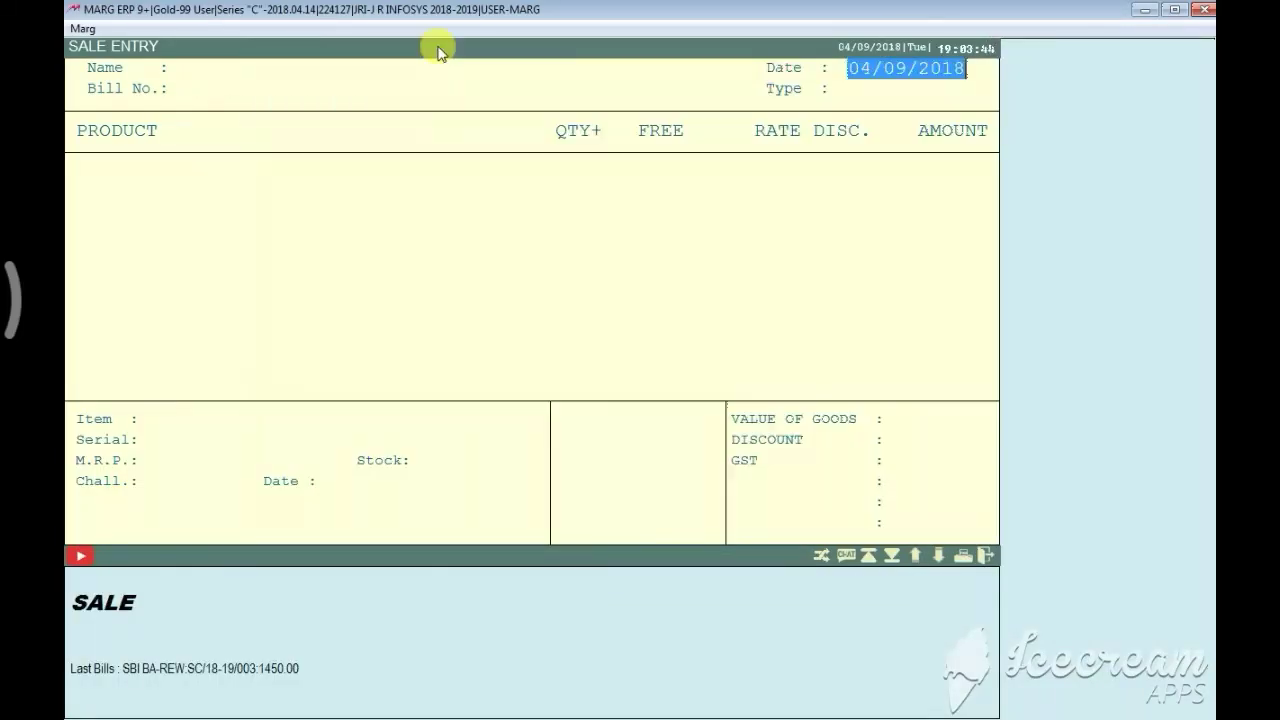
pyautogui.press('Escape')
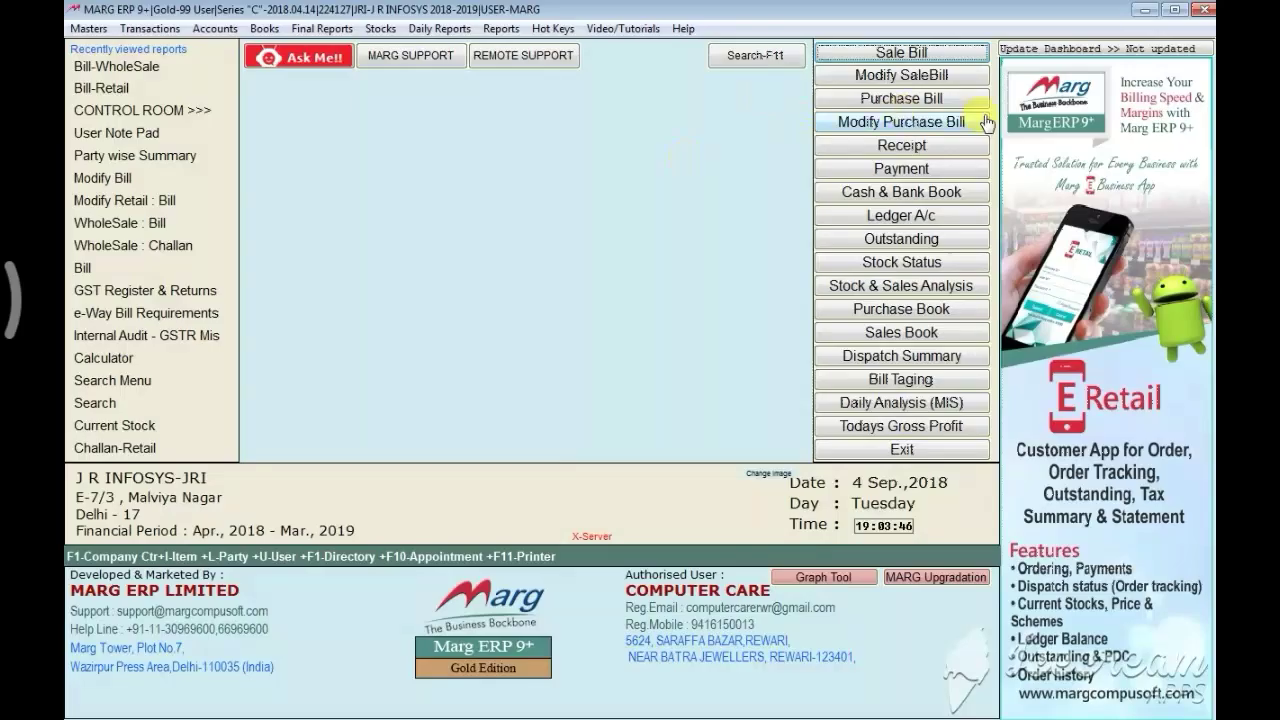
pyautogui.click(883, 80)
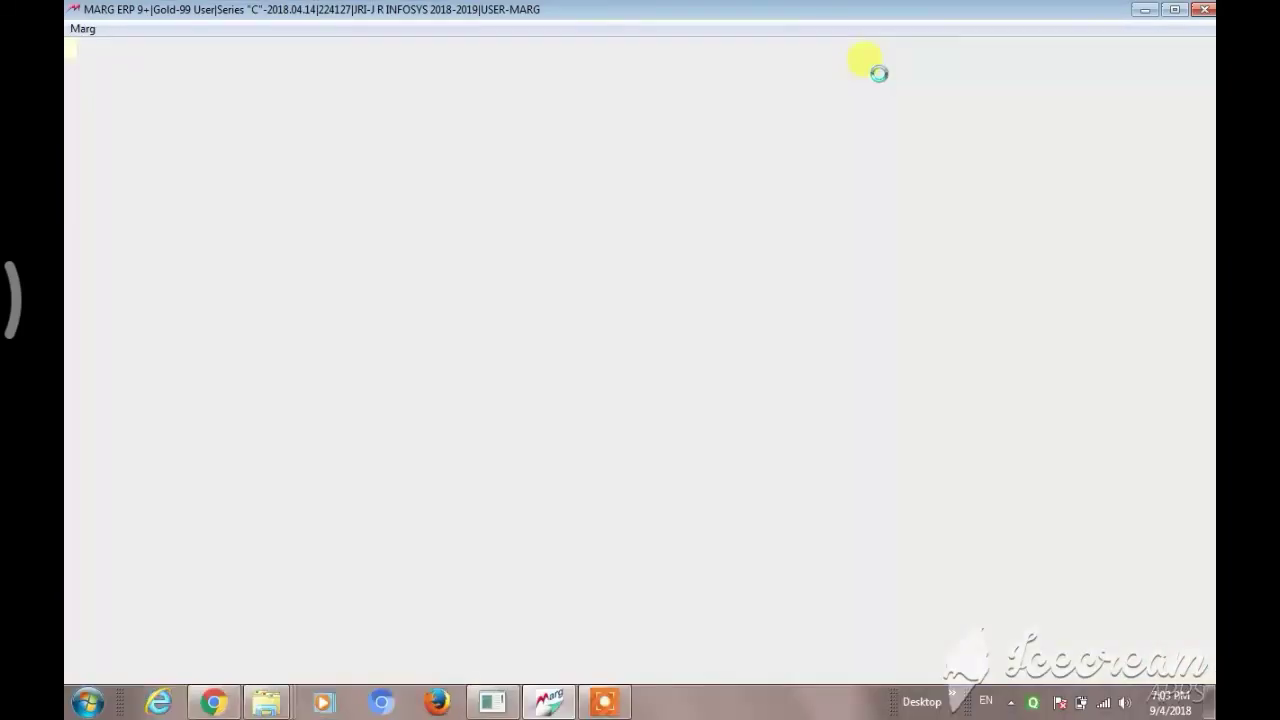
pyautogui.press('Return')
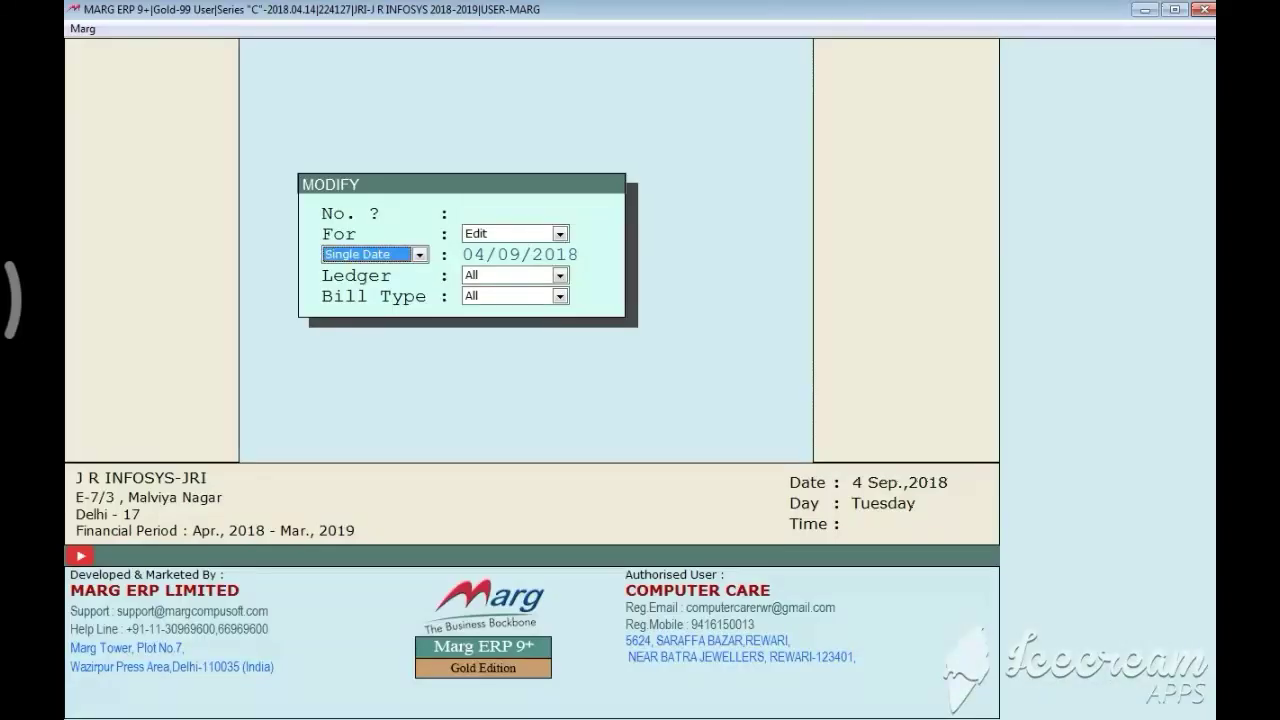
pyautogui.press('Down')
pyautogui.press('Down')
pyautogui.press('Down')
pyautogui.press('Return')
pyautogui.press('Return')
pyautogui.press('Return')
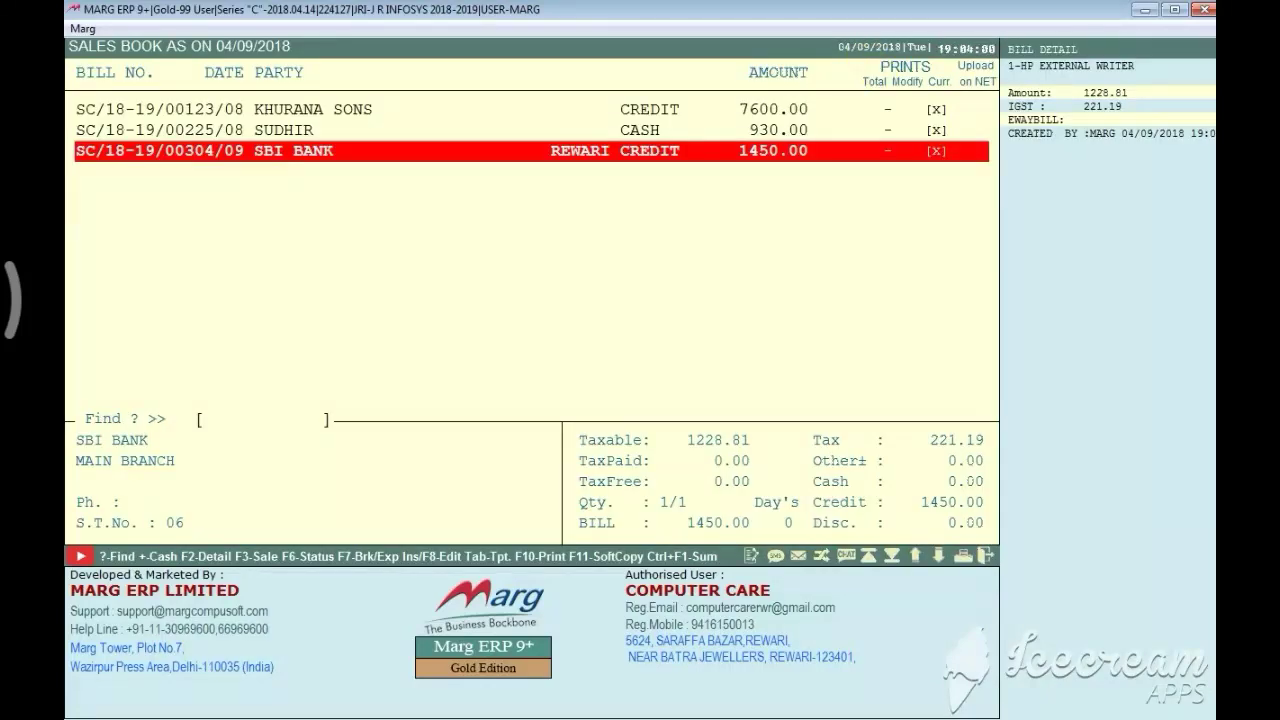
# Change HP EXTERNAL WRITER's rate to 1550 on the SBI BANK bill, keeping 0.00 discounts
pyautogui.press('Return')
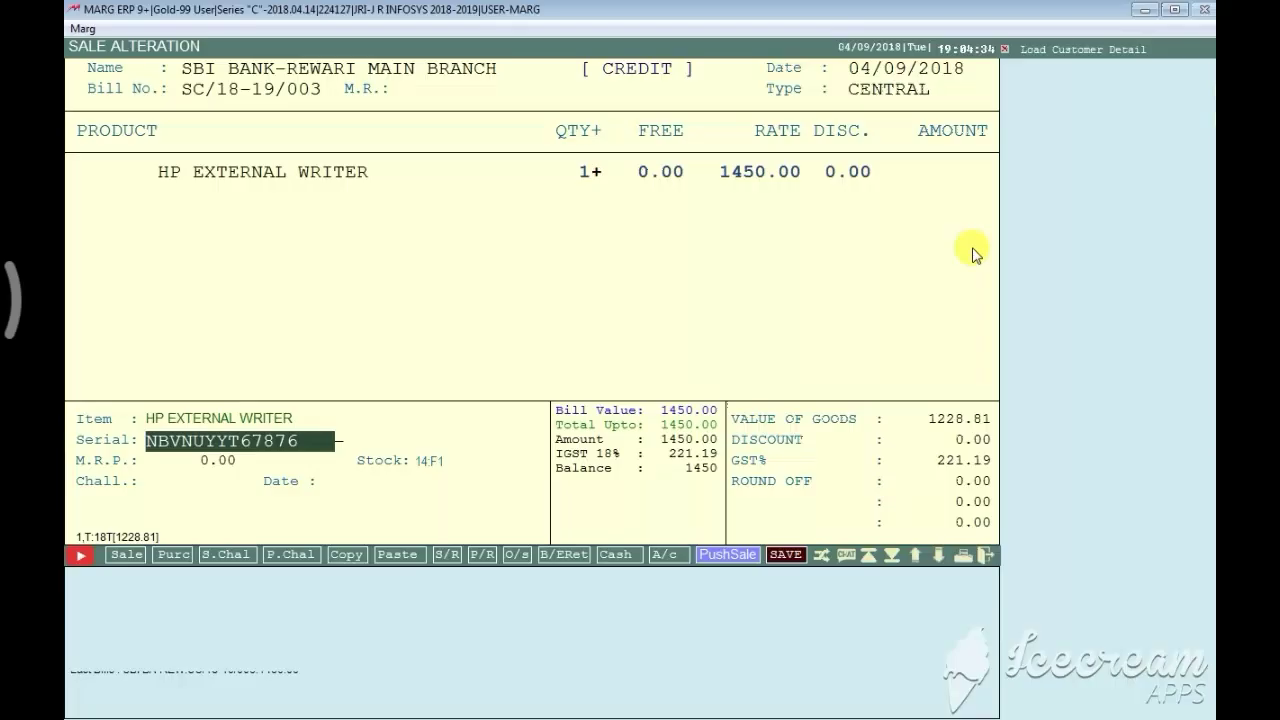
pyautogui.press('Return')
pyautogui.write('1')
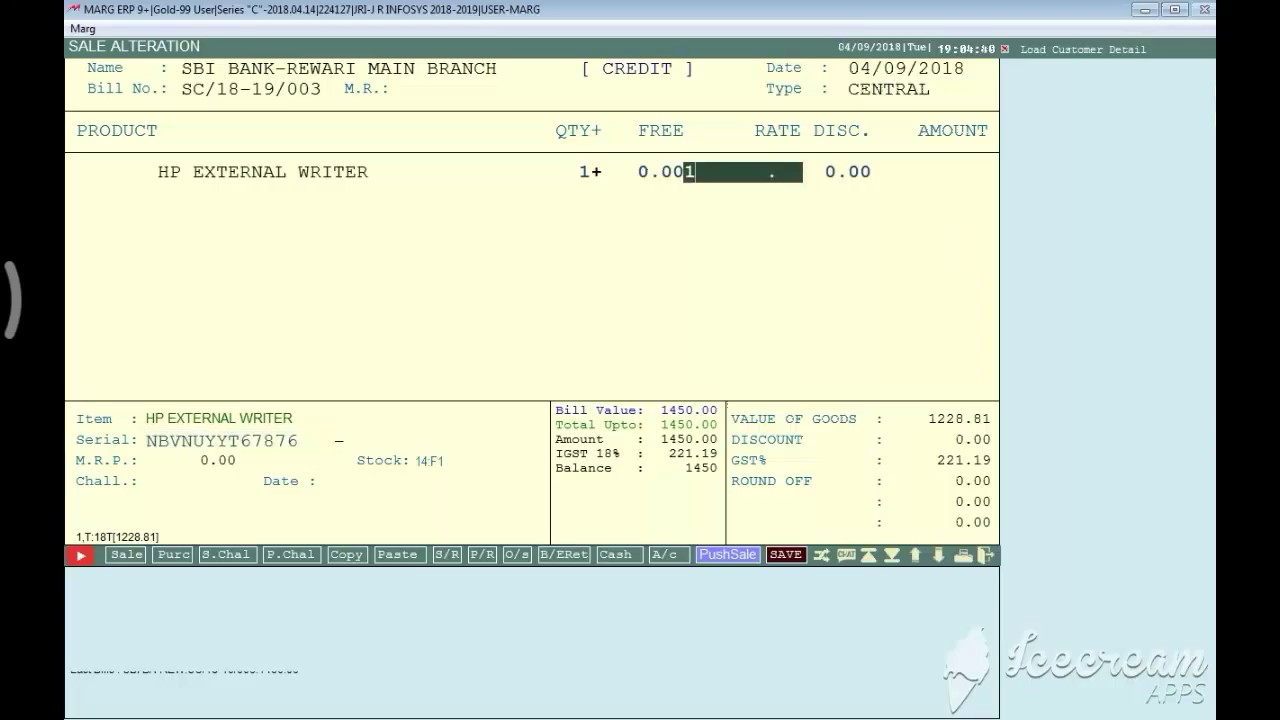
pyautogui.write('550')
pyautogui.press('Return')
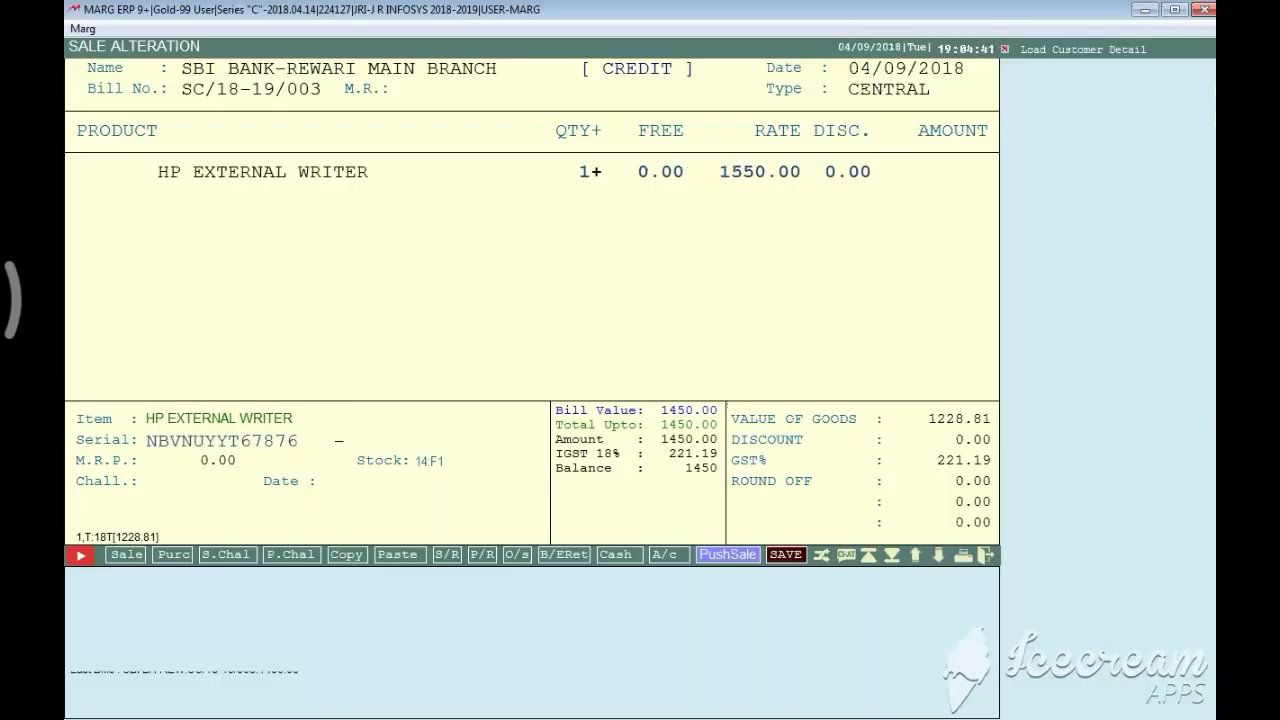
pyautogui.press('Return')
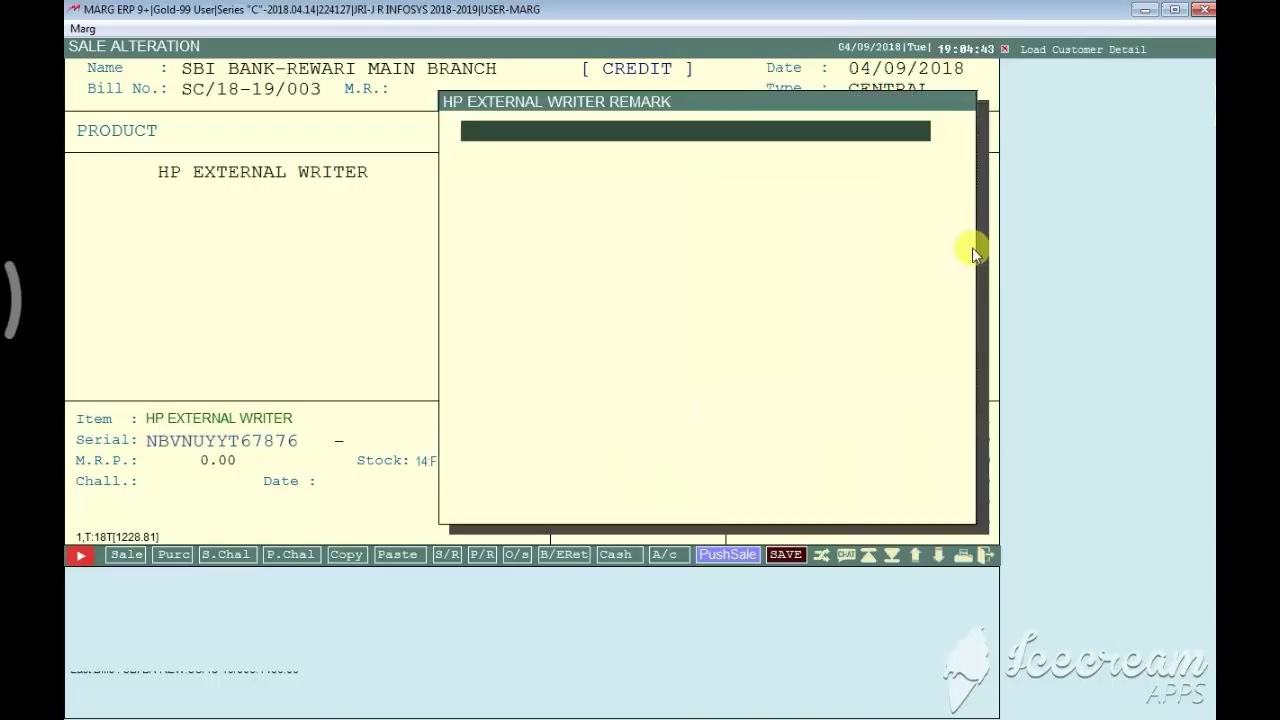
pyautogui.press('Return')
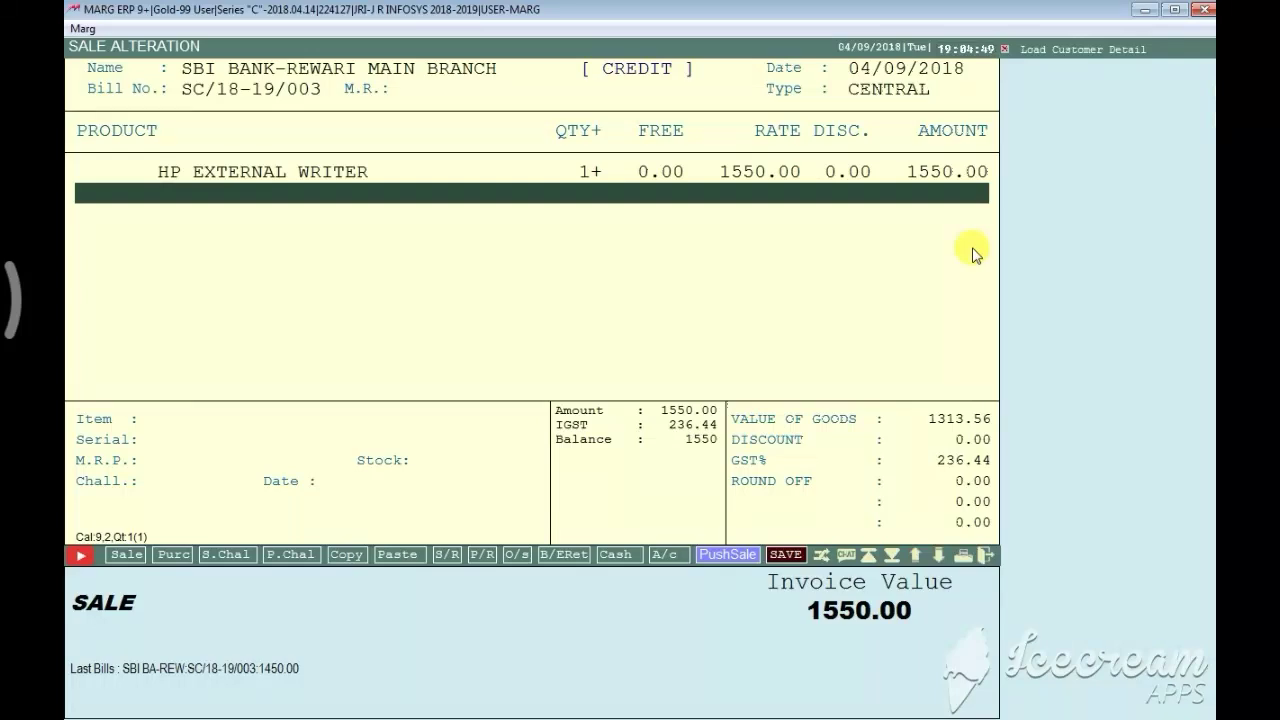
pyautogui.press('Return')
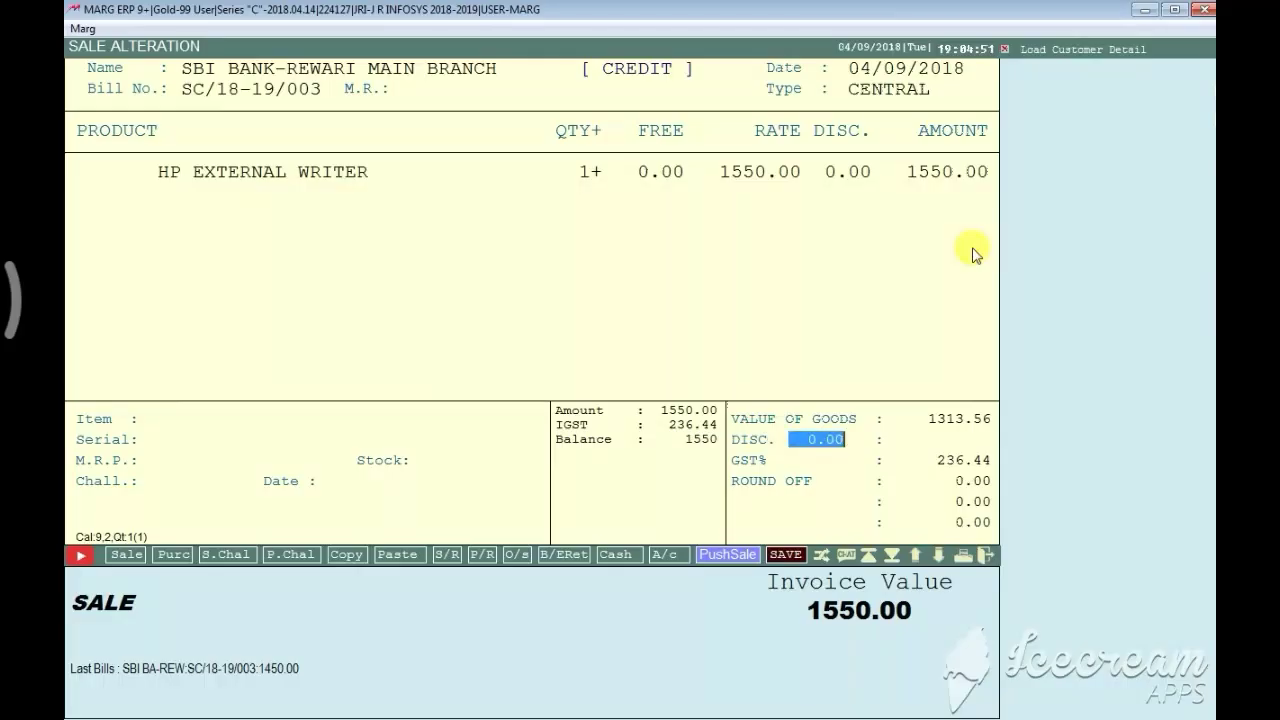
pyautogui.press('Return')
pyautogui.press('Return')
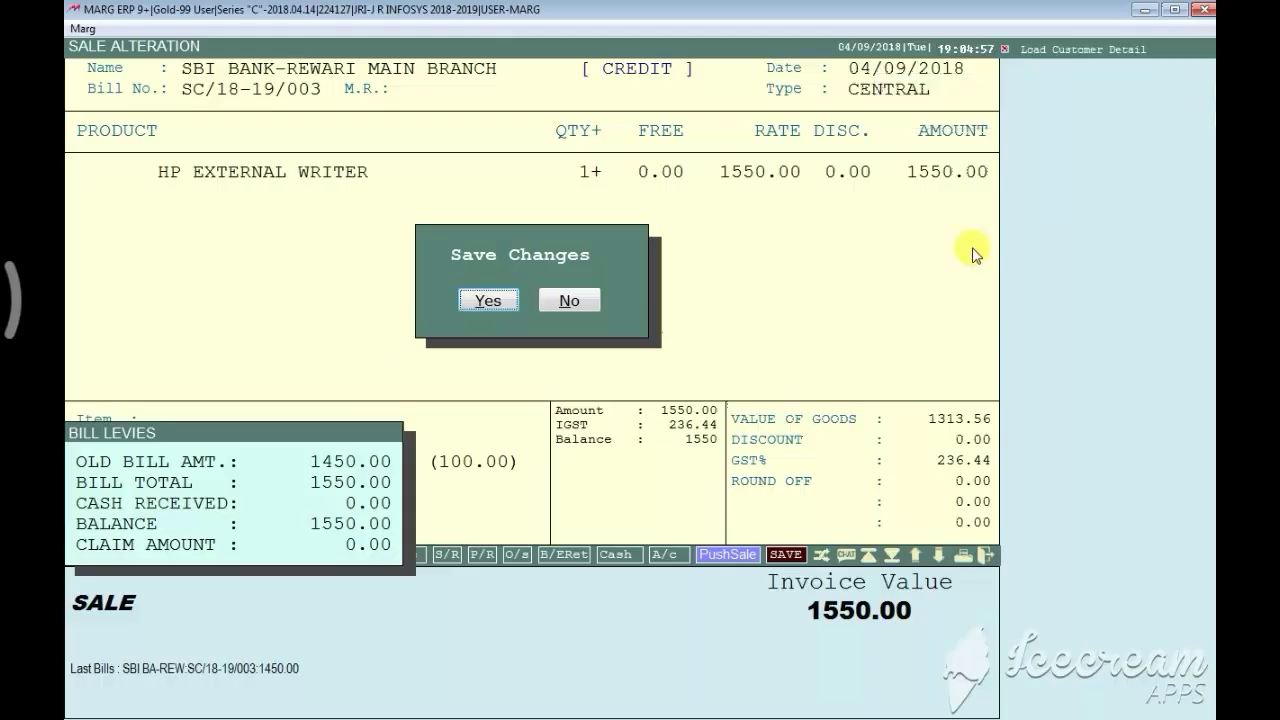
# Save the altered bill and choose the AA Full Page Batch wise Local print format
pyautogui.press('Return')
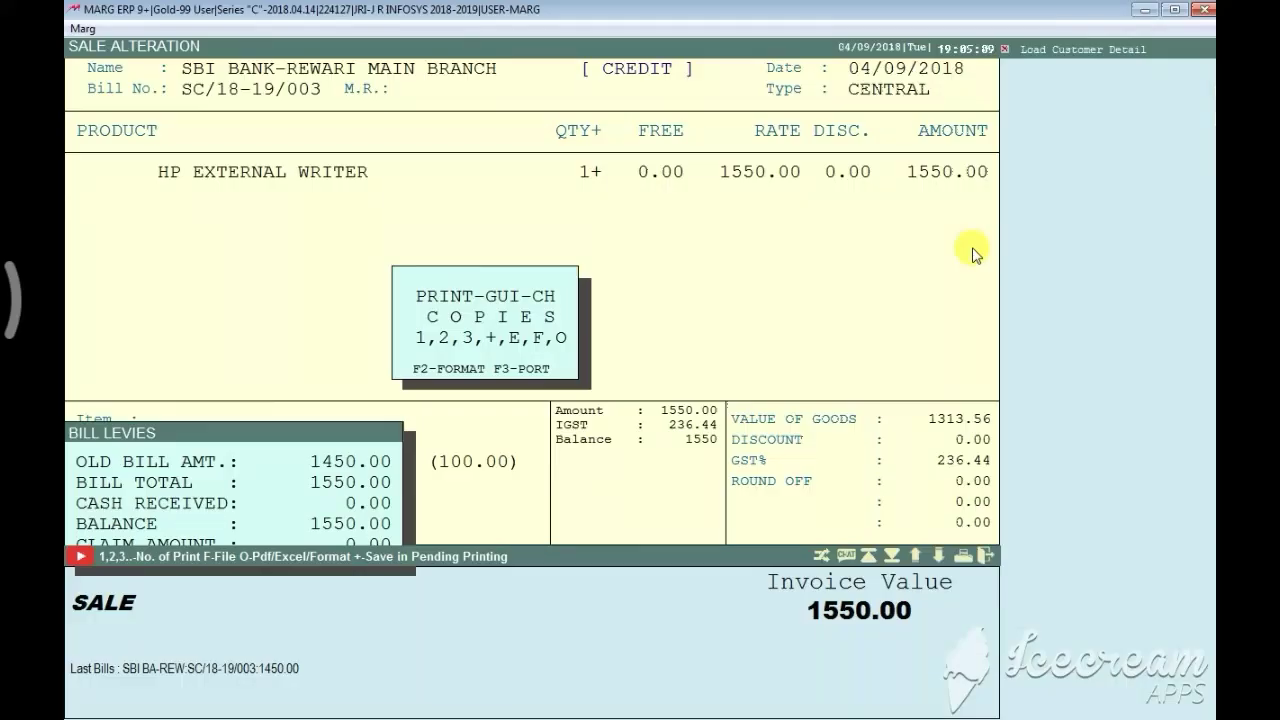
pyautogui.press('F2')
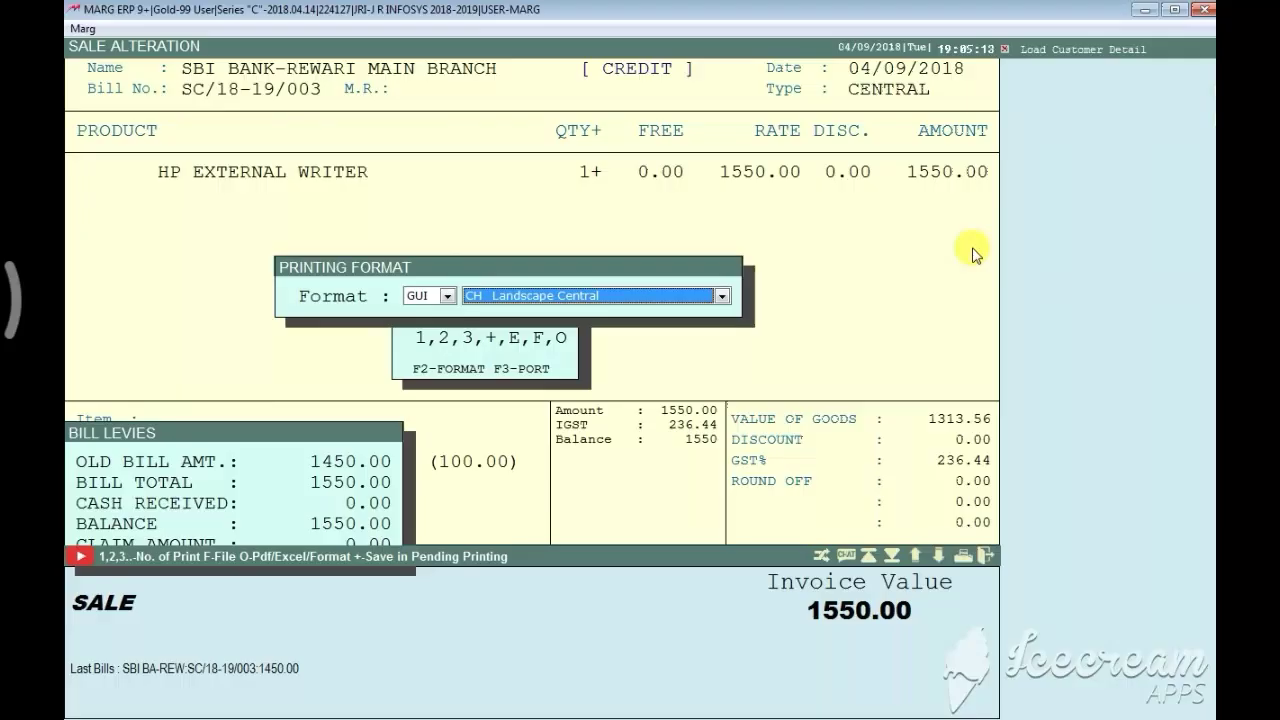
pyautogui.press('a')
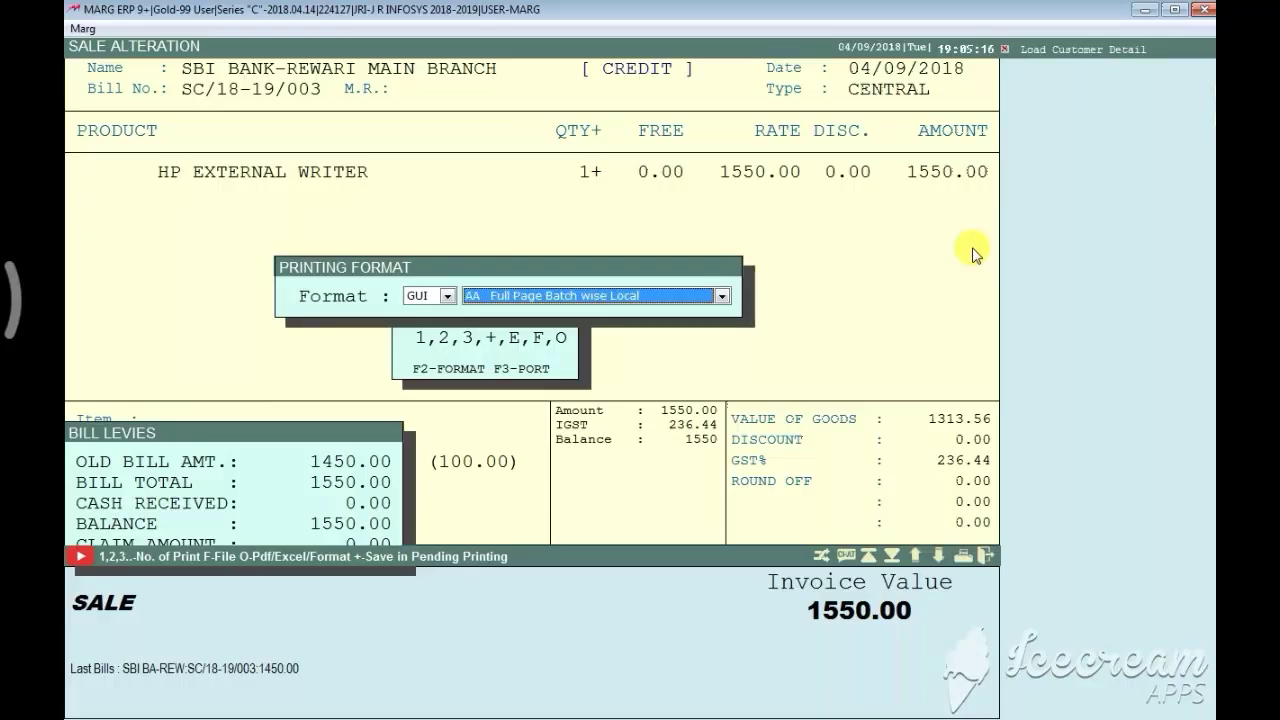
pyautogui.press('l')
pyautogui.press('a')
pyautogui.press('Return')
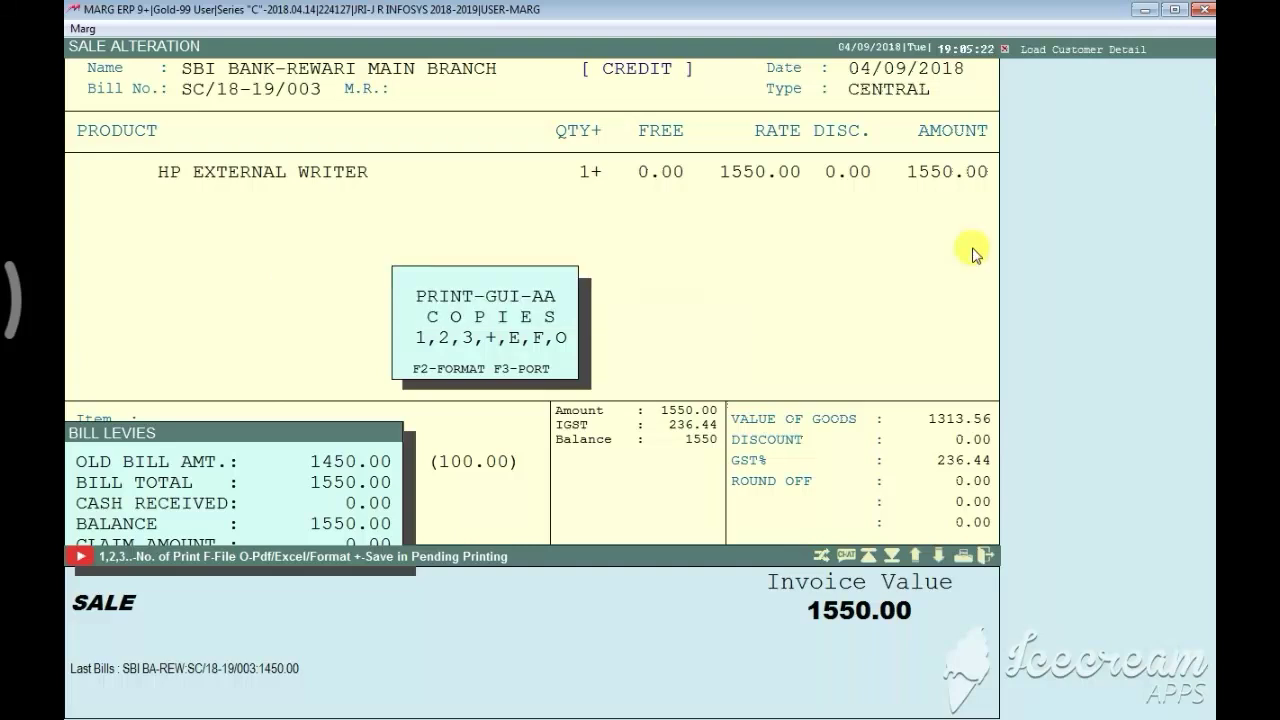
# Preview one copy of the 1550.00 SBI BANK invoice, then return to the Sales Book
pyautogui.press('1')
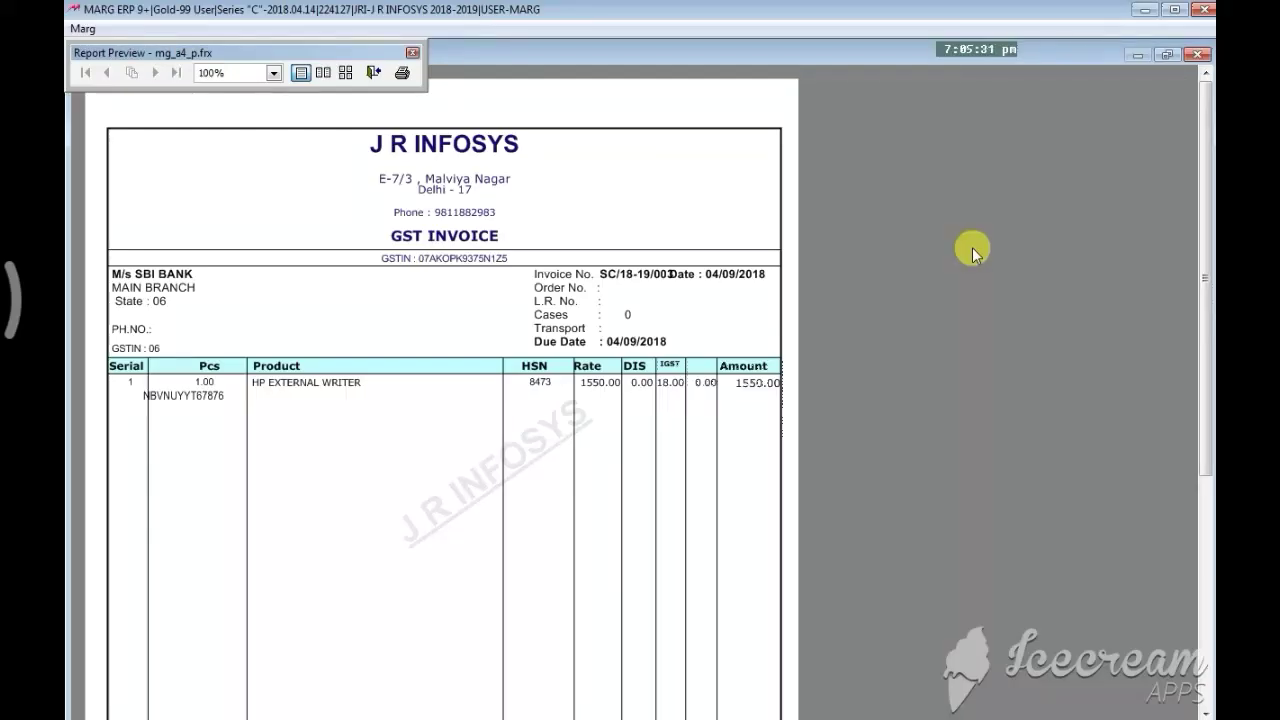
pyautogui.scroll(-3, 973, 252)
pyautogui.scroll(-7, 973, 252)
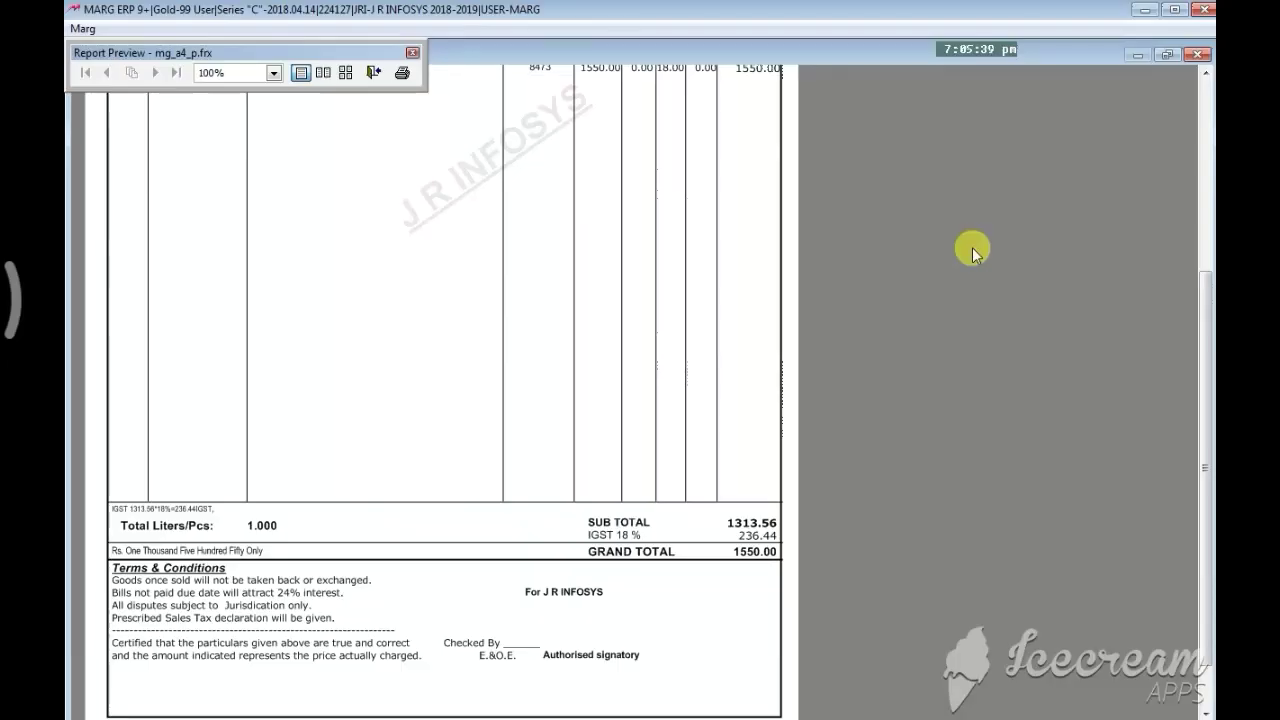
pyautogui.press('Escape')
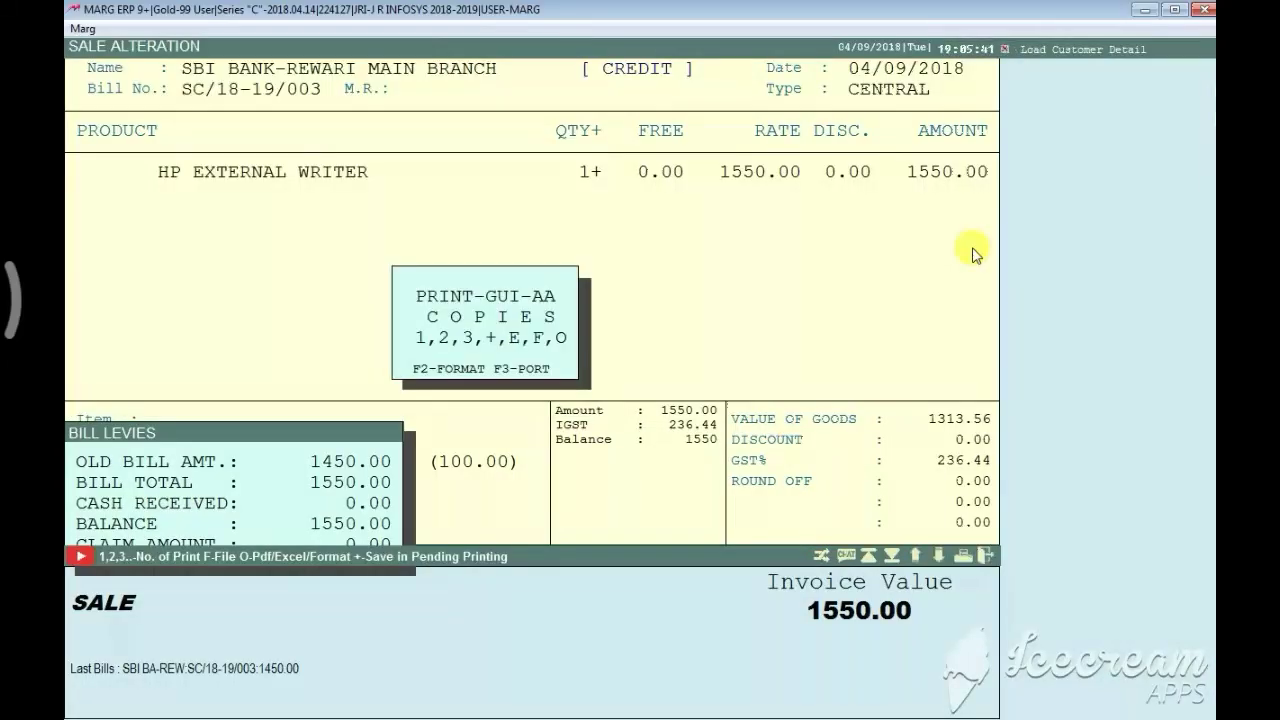
pyautogui.press('Escape')
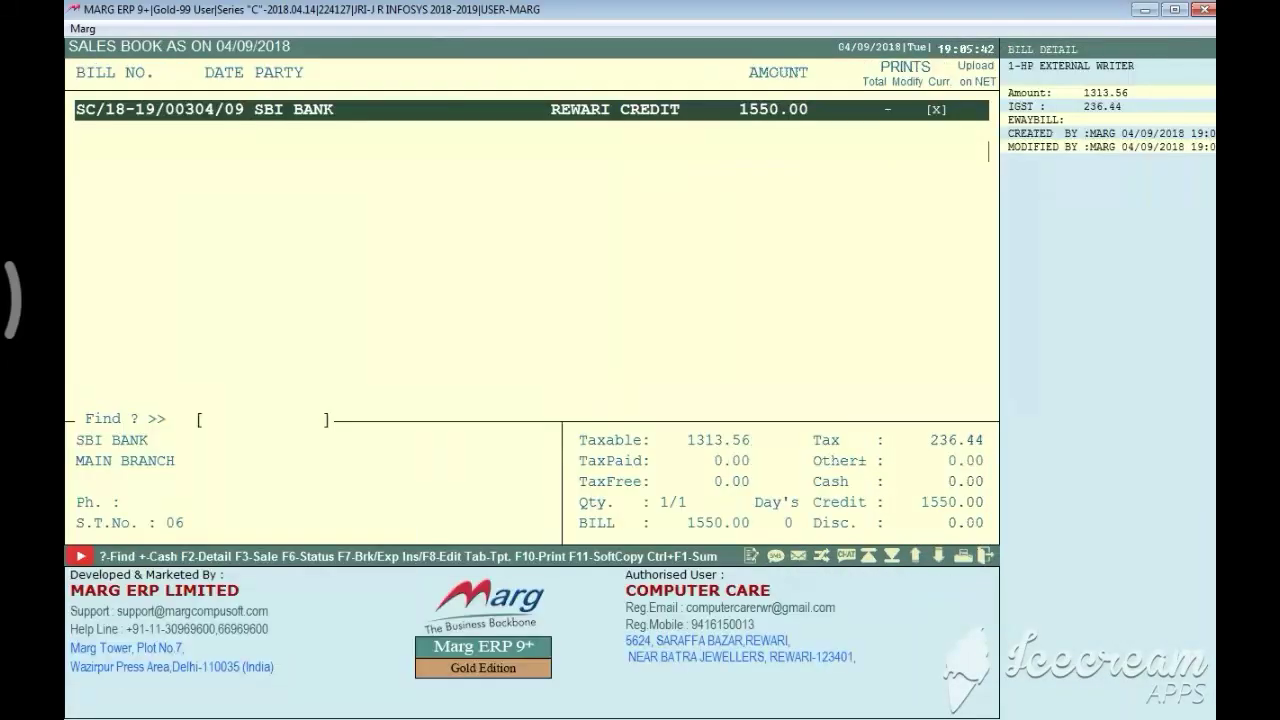
# Search 'SBI' in Ledger Accounts to confirm SBI BANK's 1550.00 Dr balance
pyautogui.press('Escape')
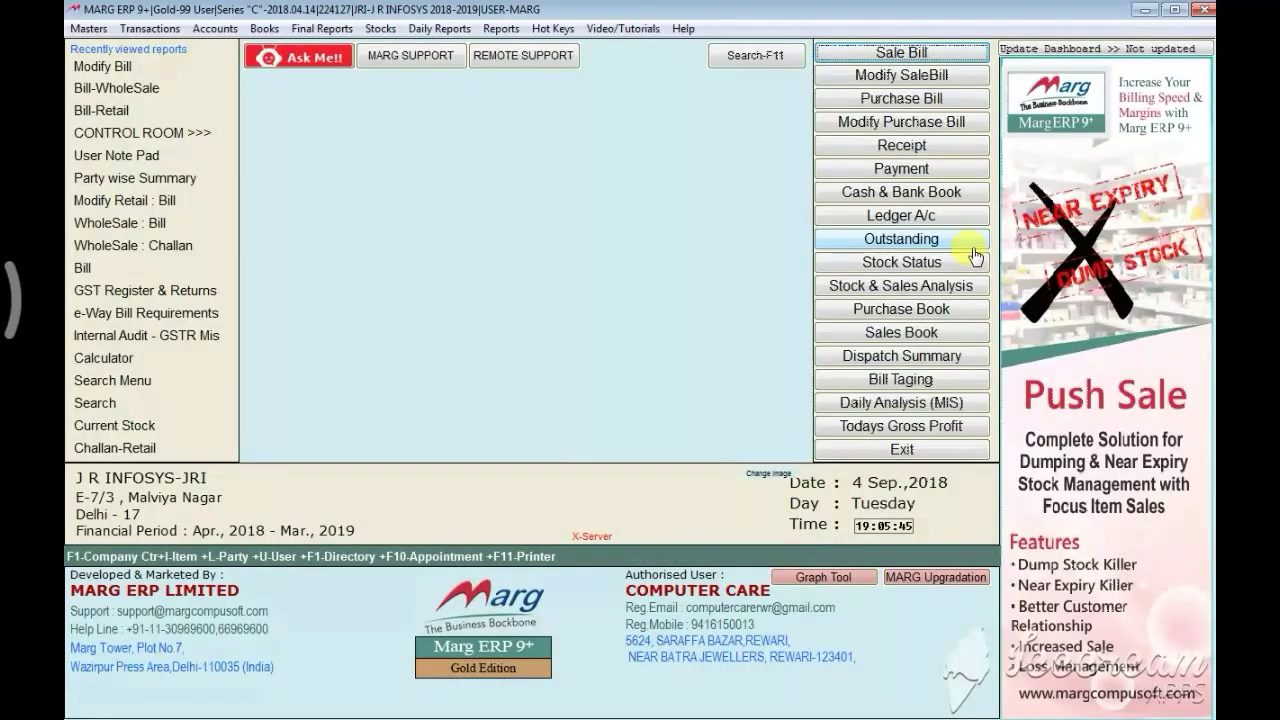
pyautogui.click(890, 218)
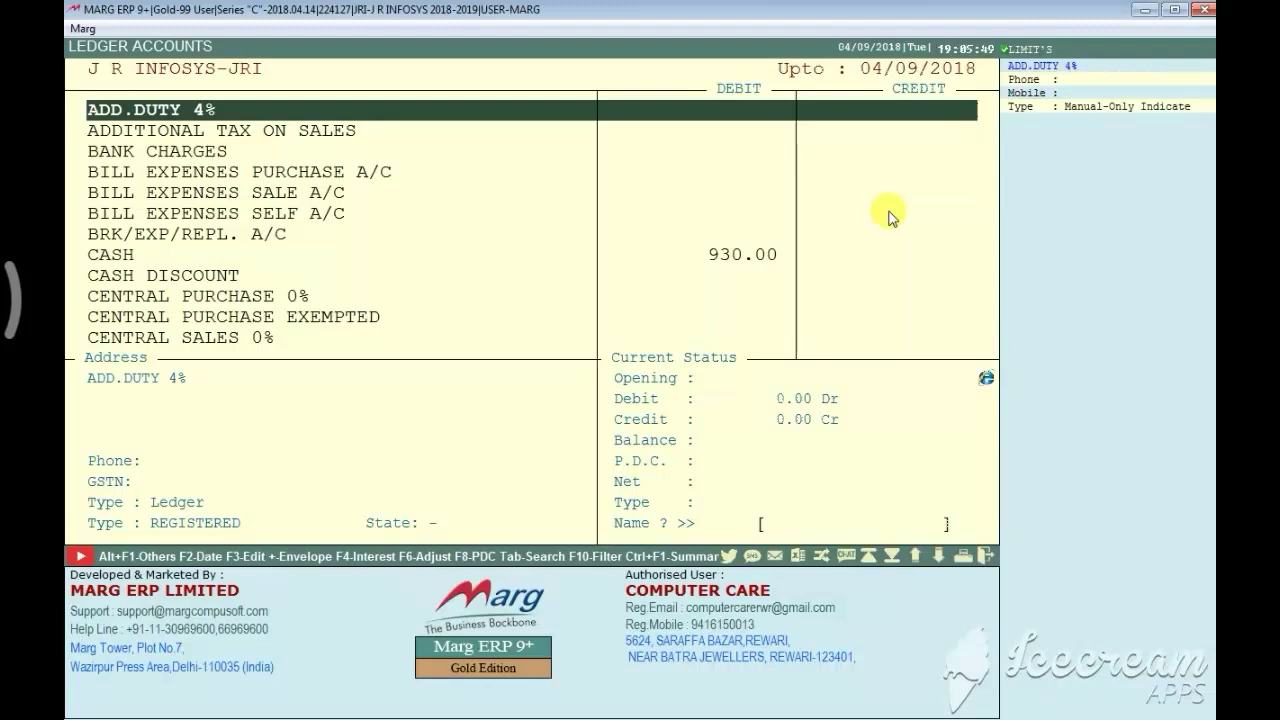
pyautogui.write('SBI')
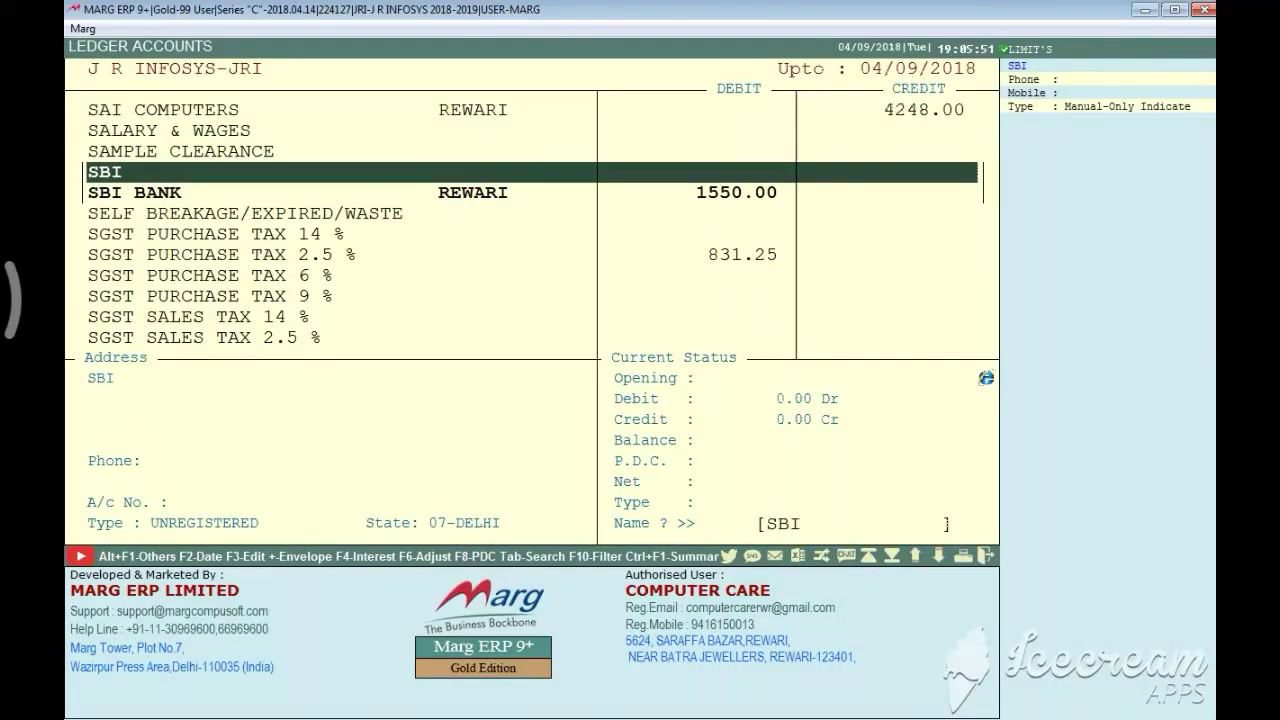
pyautogui.press('Down')
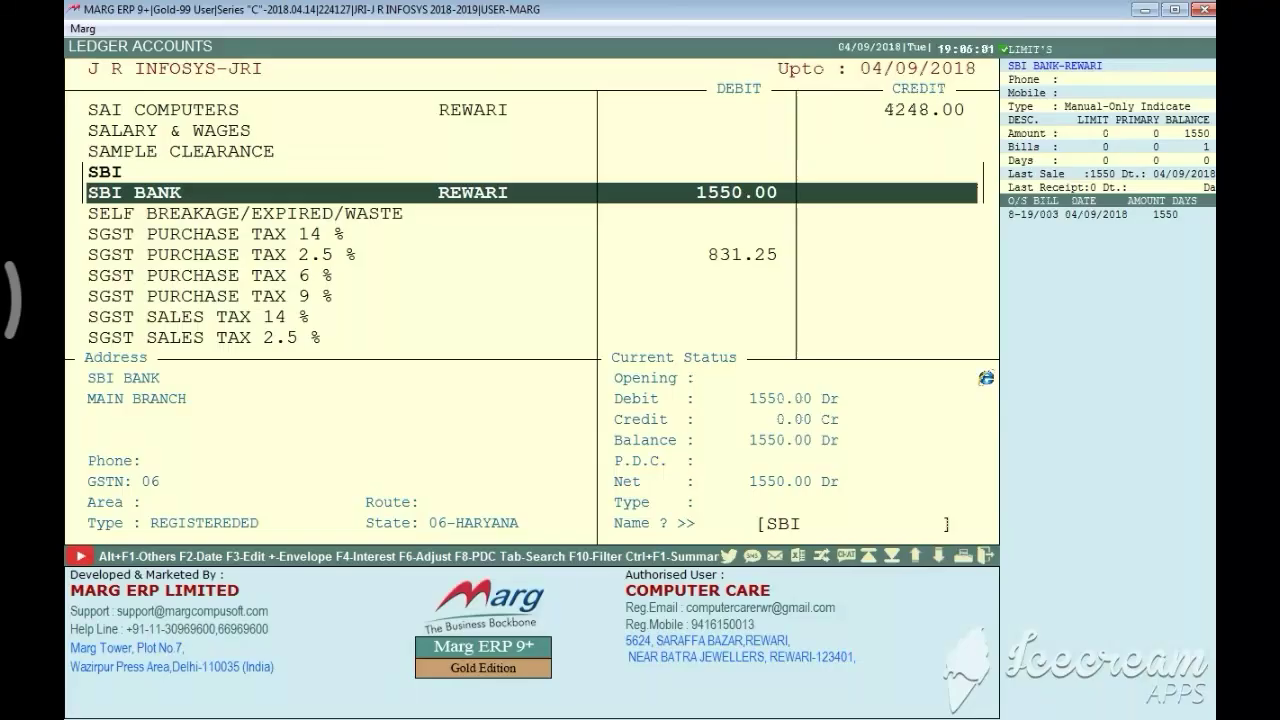
pyautogui.press('Down')
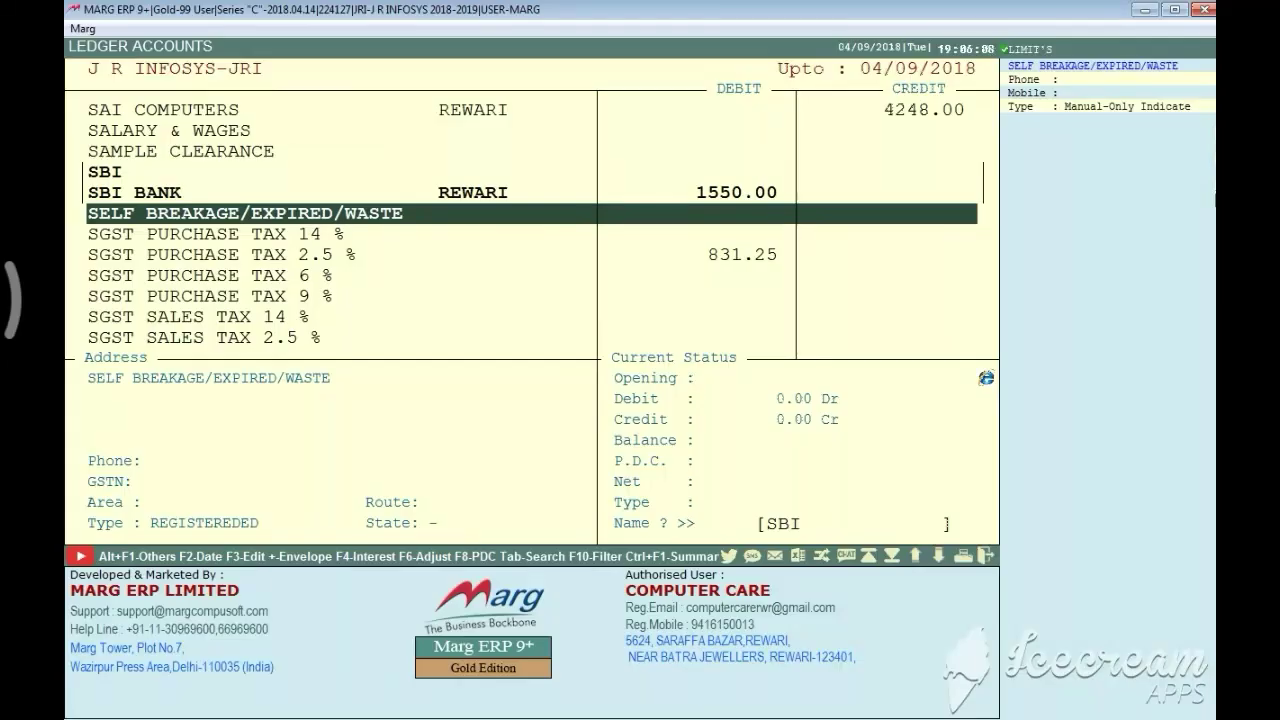
pyautogui.press('Escape')
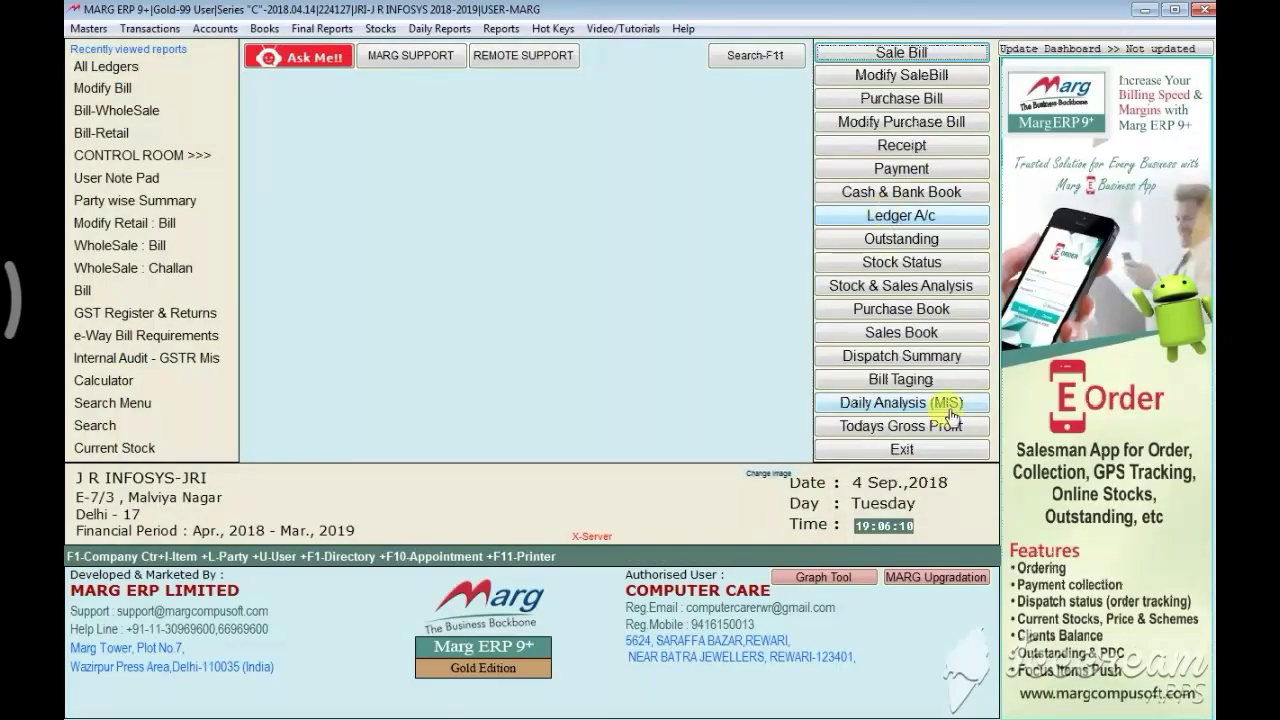
# Exit the company and confirm quitting Marg ERP to reach the MARG BACKUP window
pyautogui.click(866, 452)
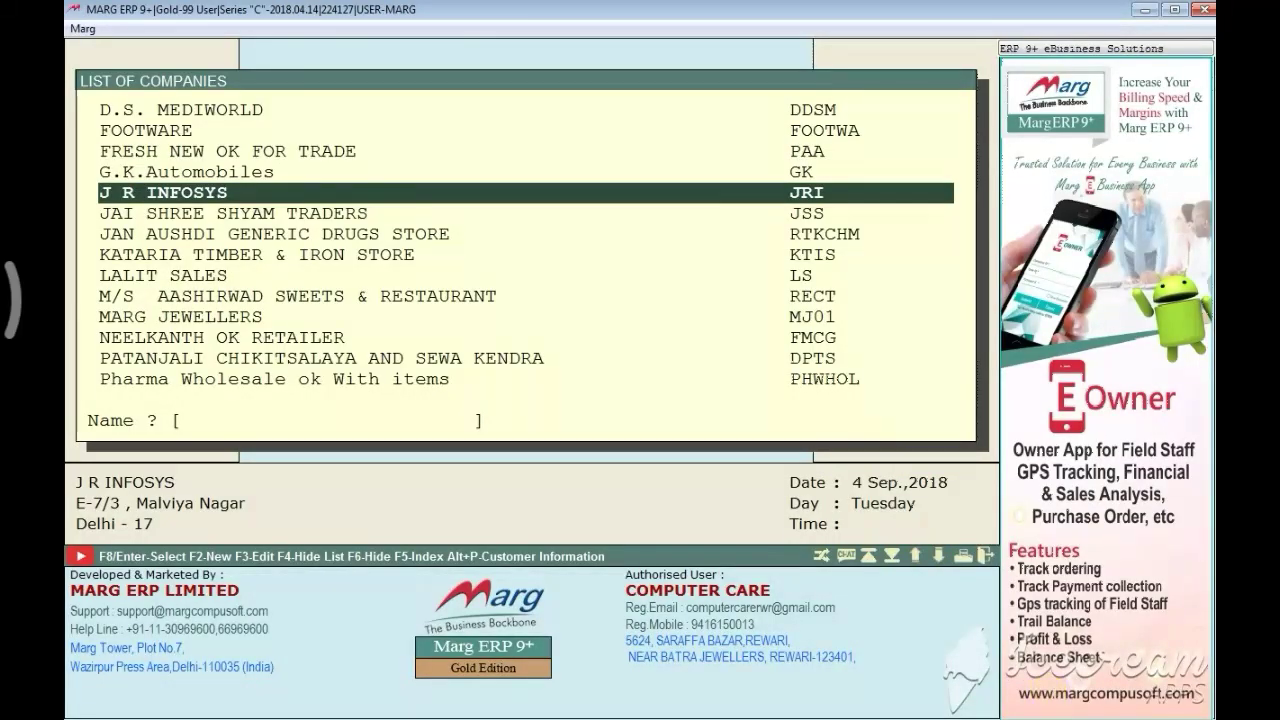
pyautogui.press('Escape')
pyautogui.press('y')
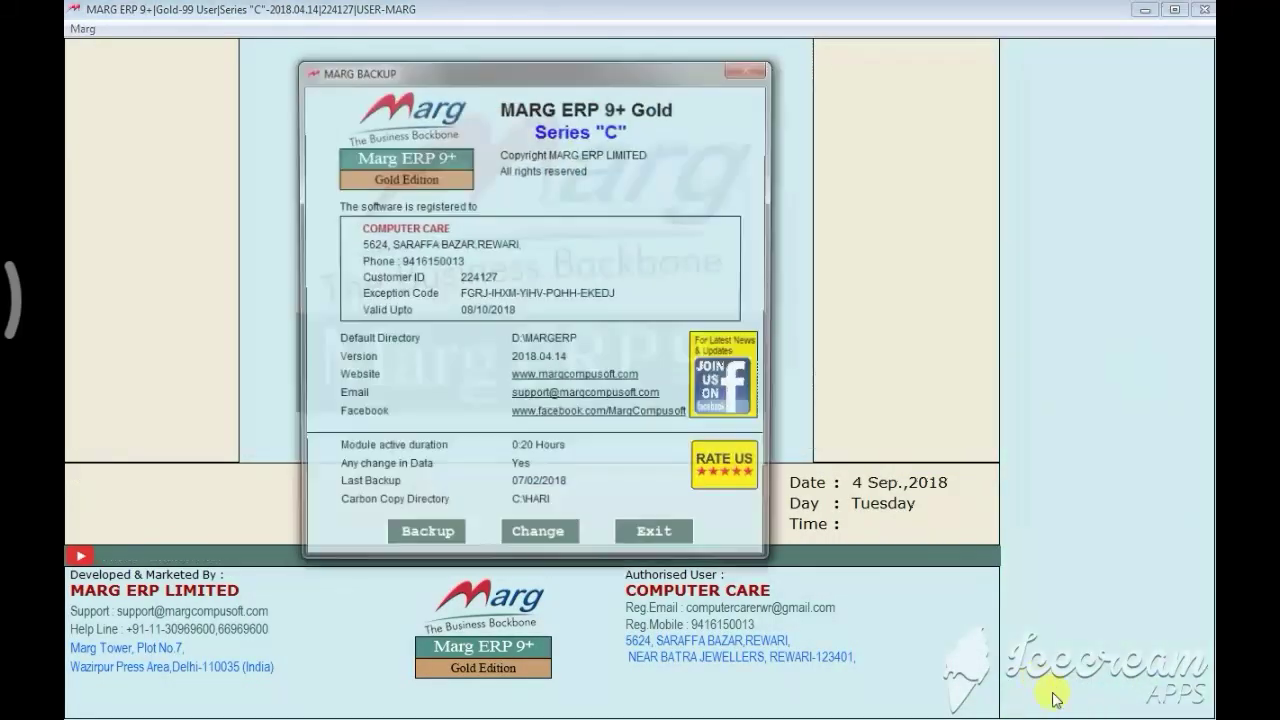